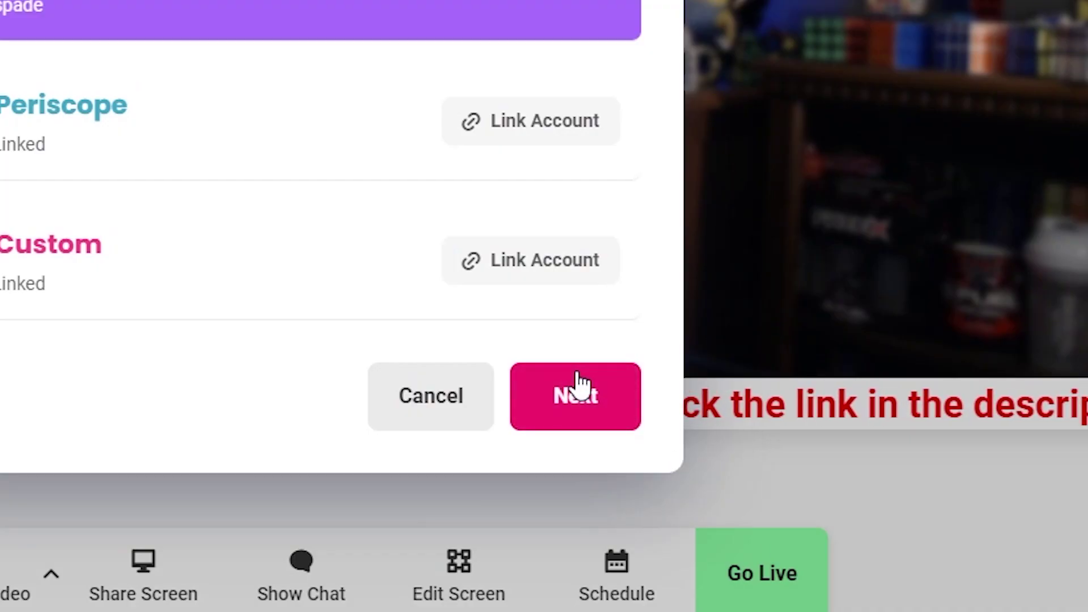
Pass the linked accounts step, enter 'hi' as stream title and description, and go live
click(578, 386)
click(335, 226)
text(hi)
click(311, 380)
text(hi)
click(773, 503)
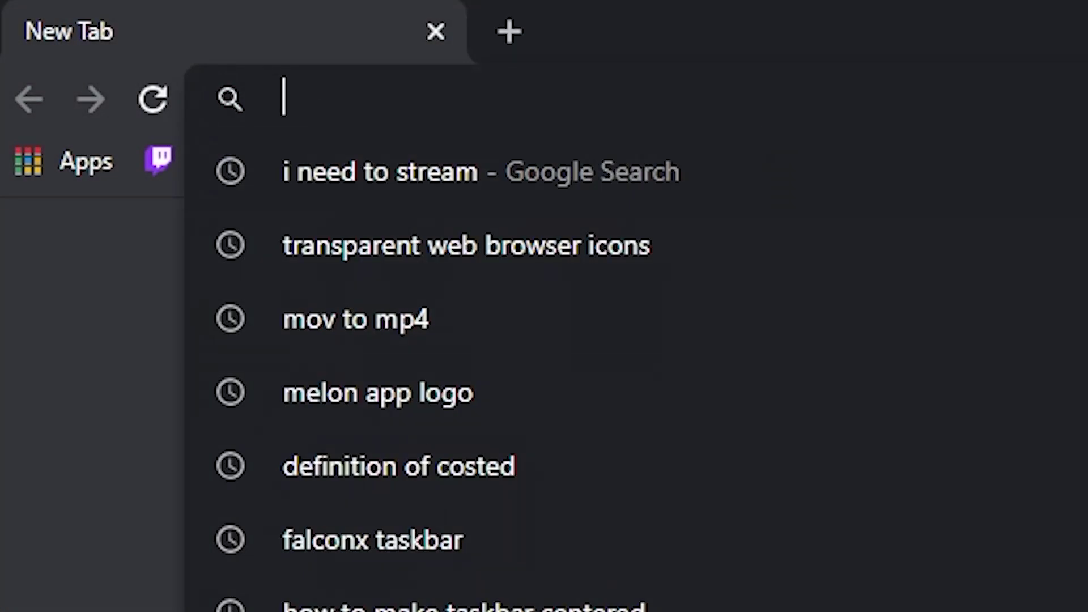
Search 'HOW TO STREAM?????!!!!!!!' from a new tab's address bar
text(HOW TO STREAM?????!!!!!!!)
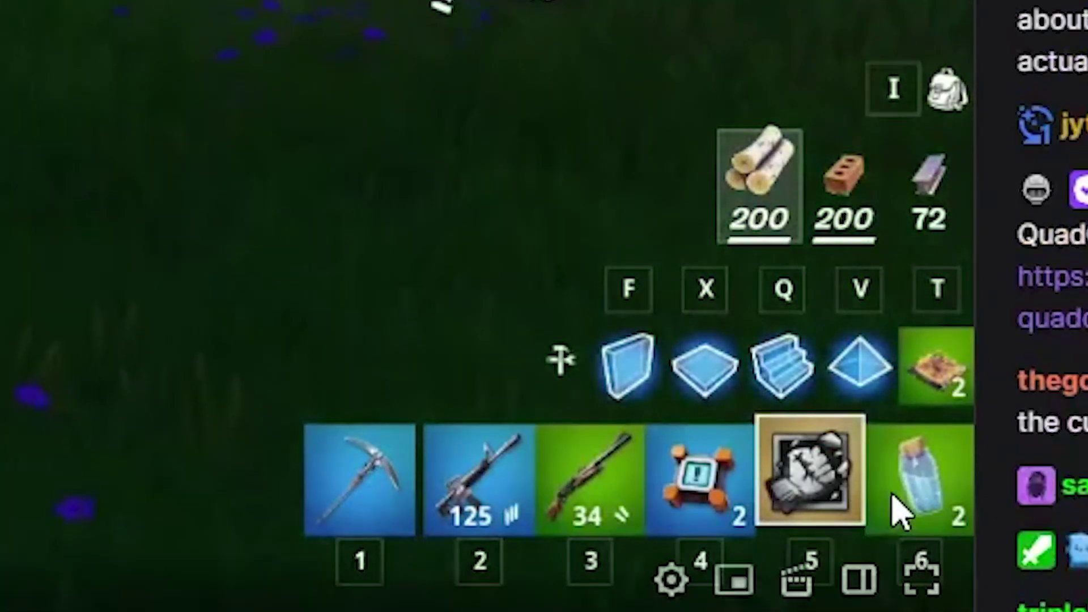
click(674, 578)
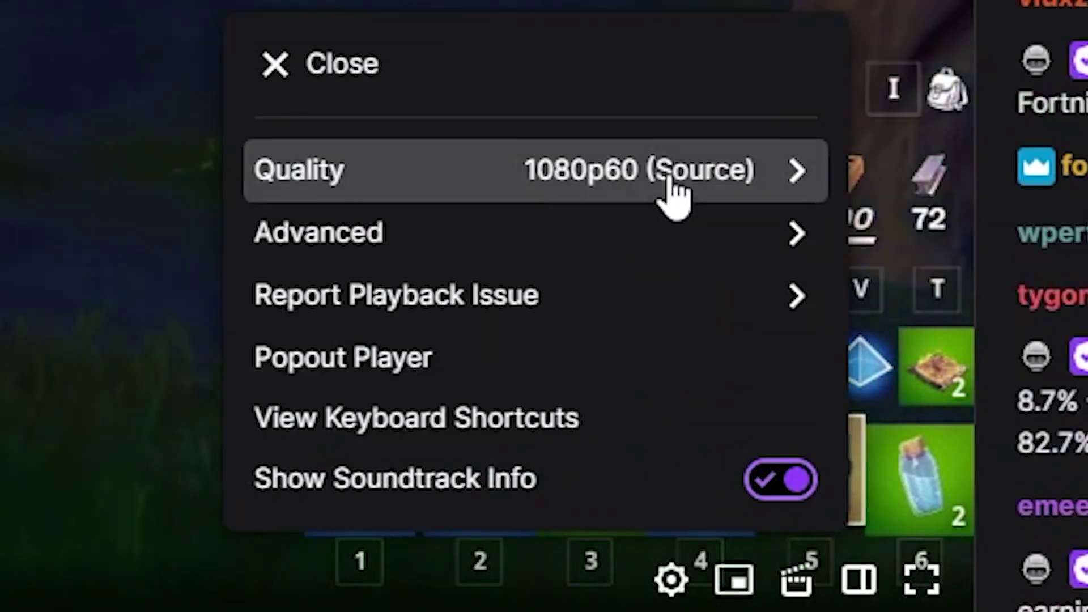
click(675, 194)
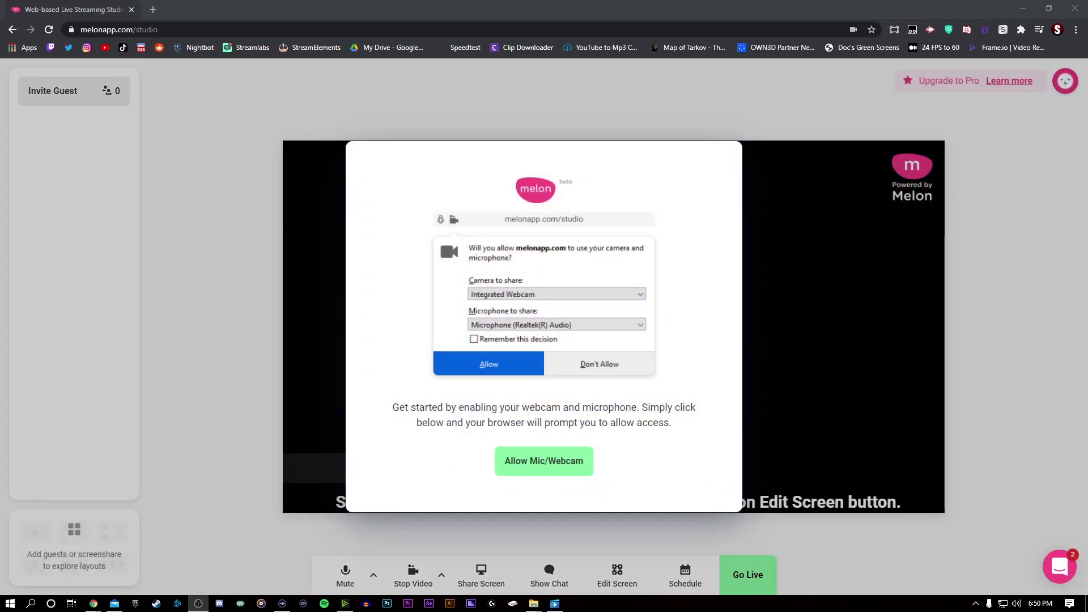
Grant mic and webcam access, put the webcam on stage, and review its video input and resolution options
click(544, 469)
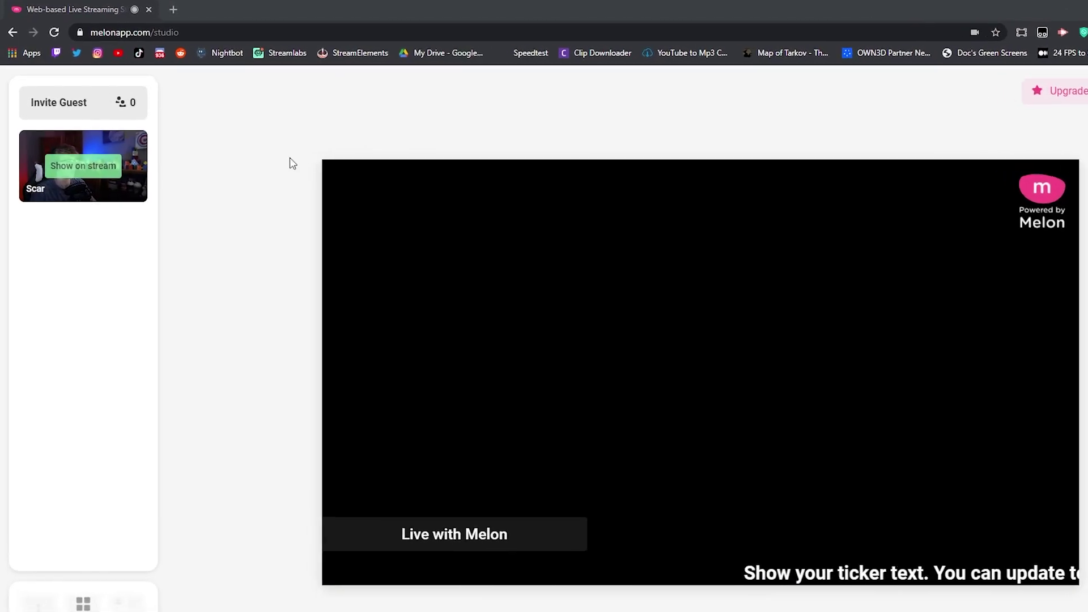
click(107, 209)
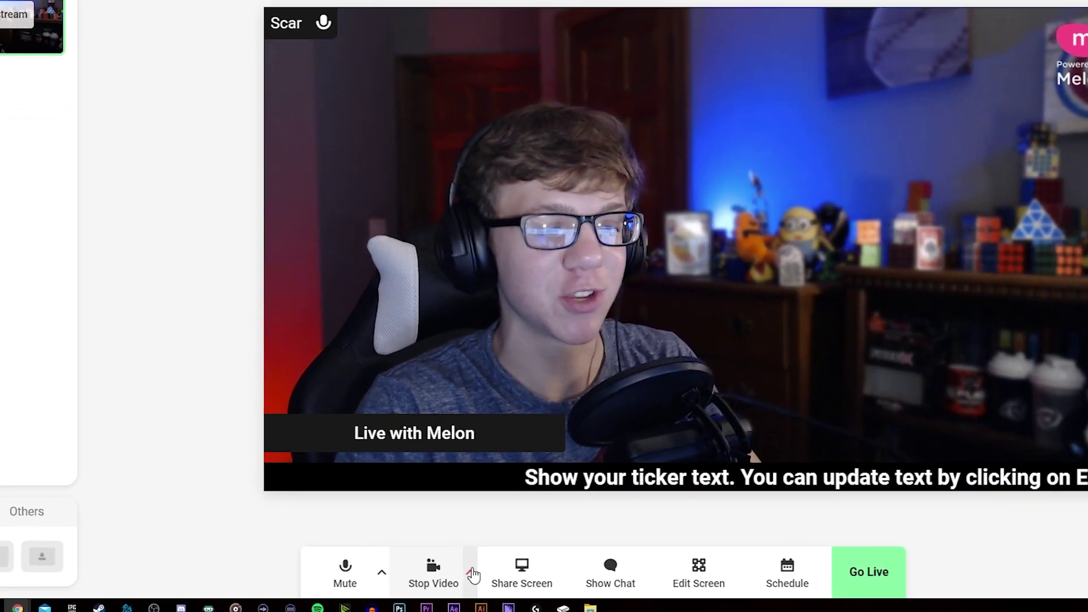
click(471, 573)
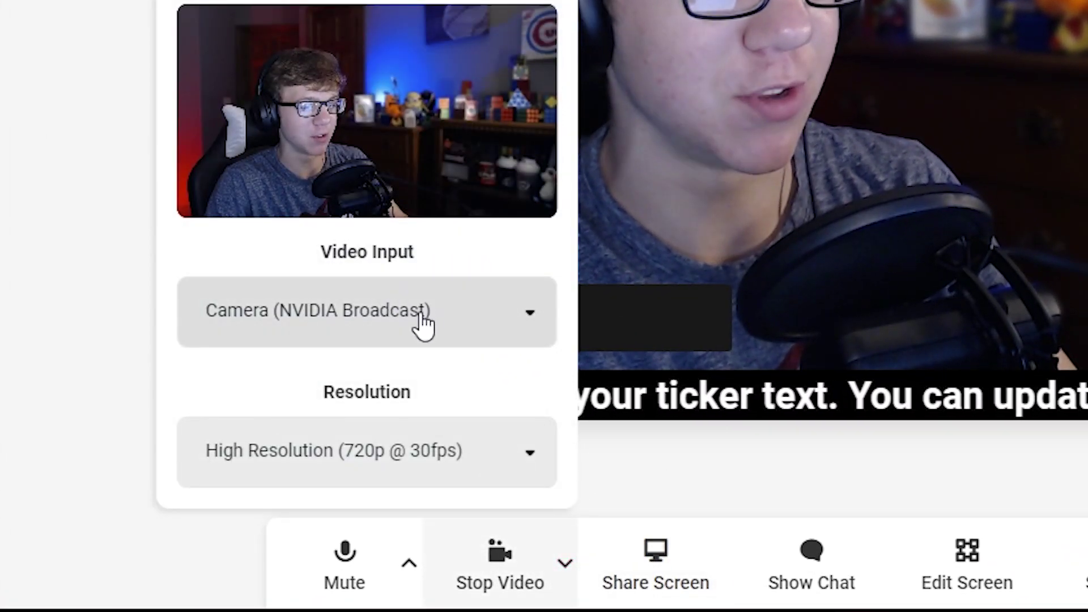
click(422, 320)
scroll(383, 493, down, 3)
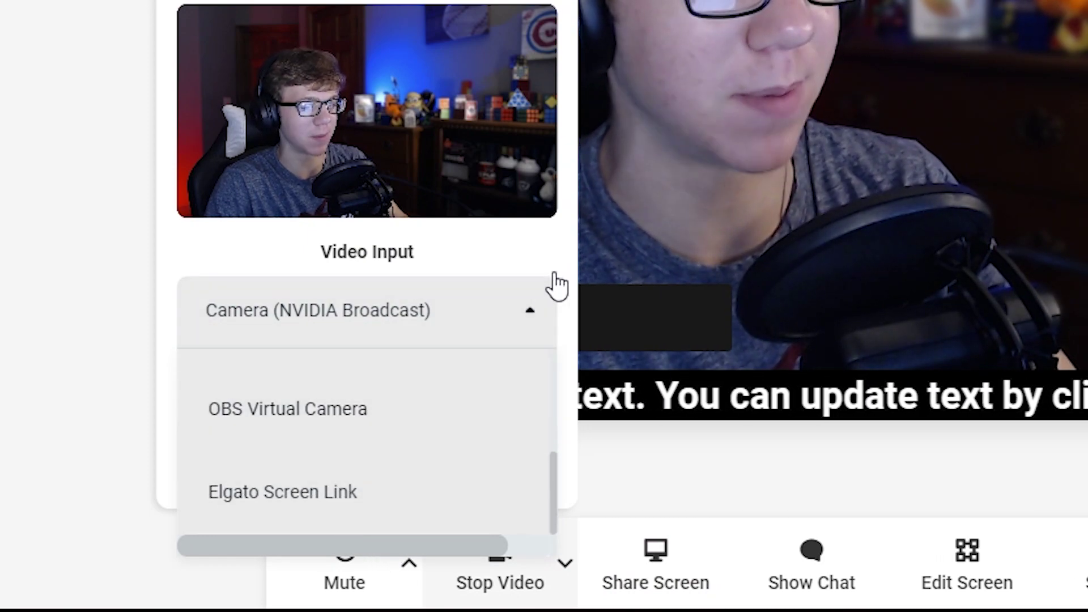
click(510, 311)
click(431, 462)
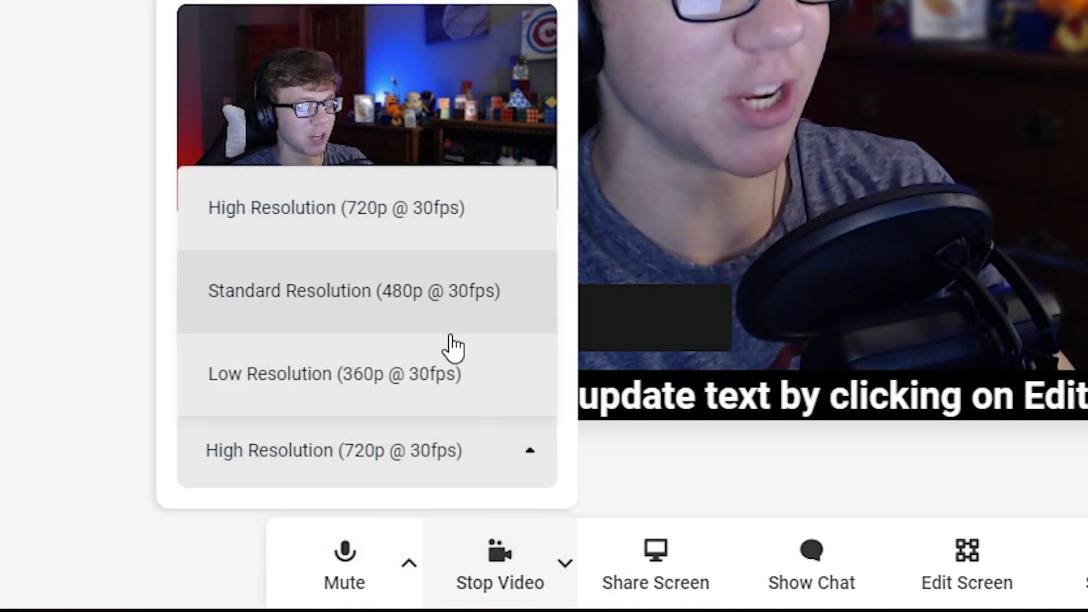
Pick the 720p camera resolution and keep the Communications Elgato Wave microphone as audio input
click(405, 356)
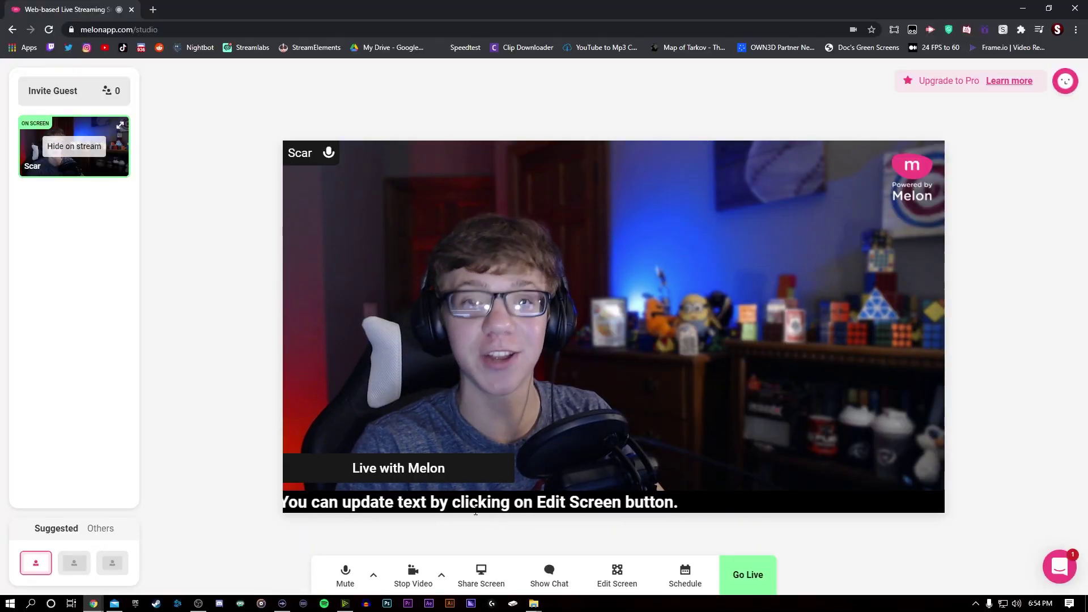
click(374, 575)
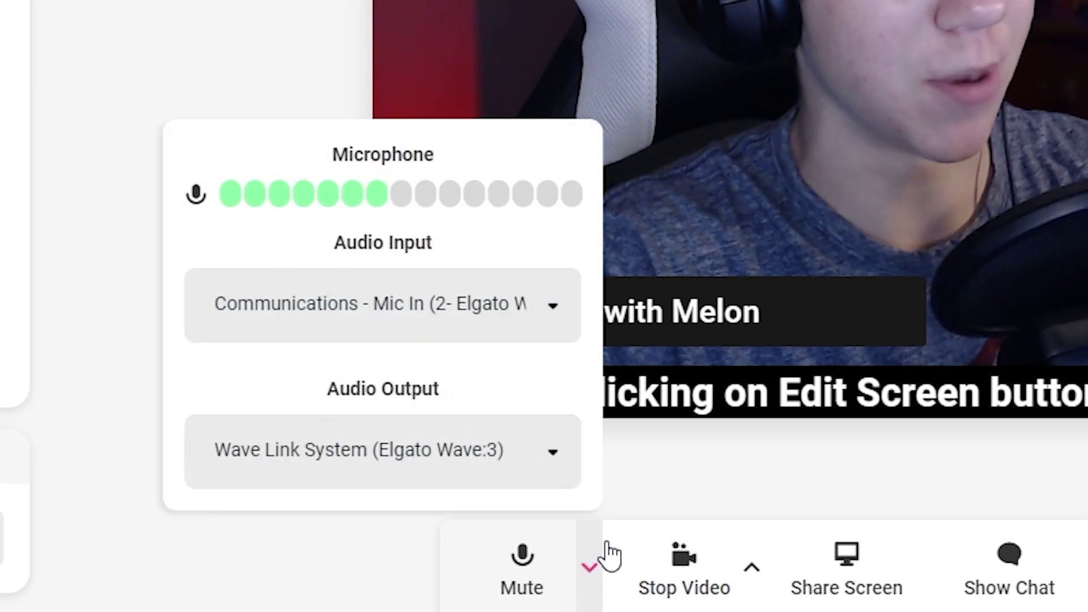
click(391, 317)
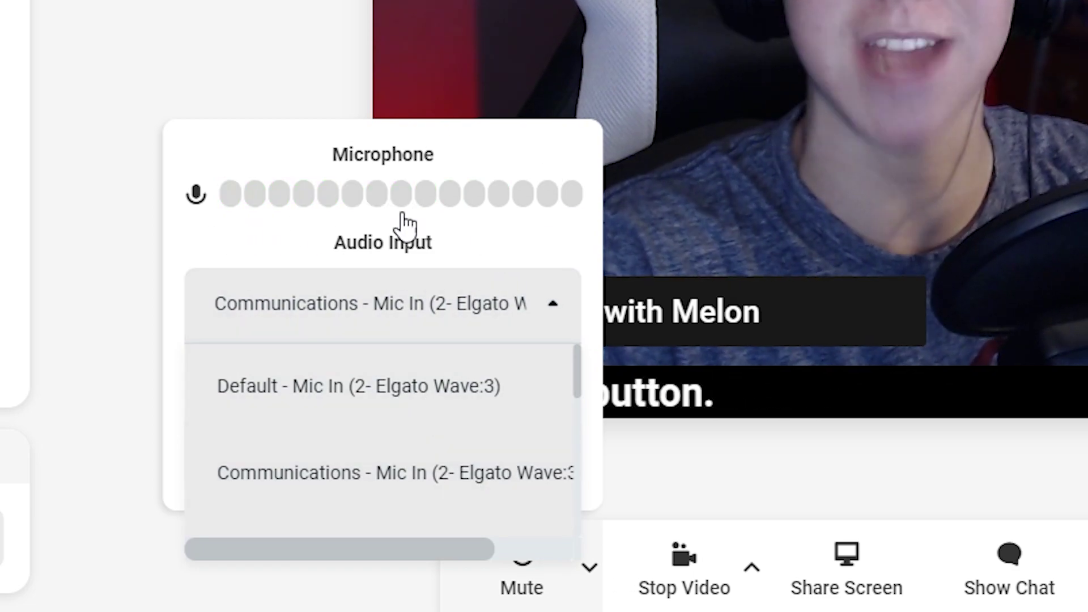
click(493, 284)
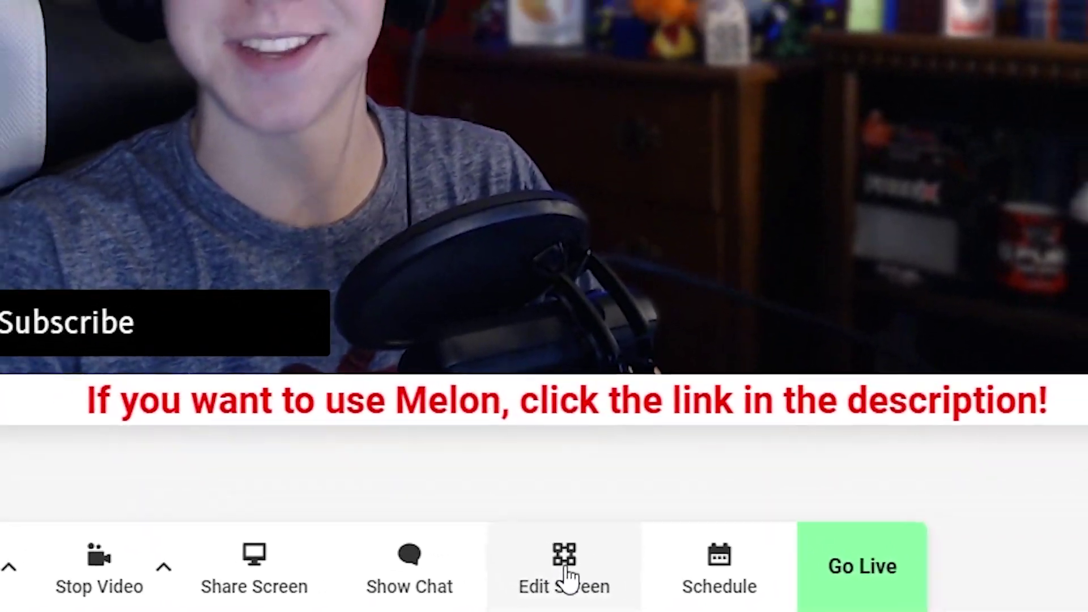
In the Logo overlay settings, toggle the logo off and back on, then cancel uploading a new image
click(567, 577)
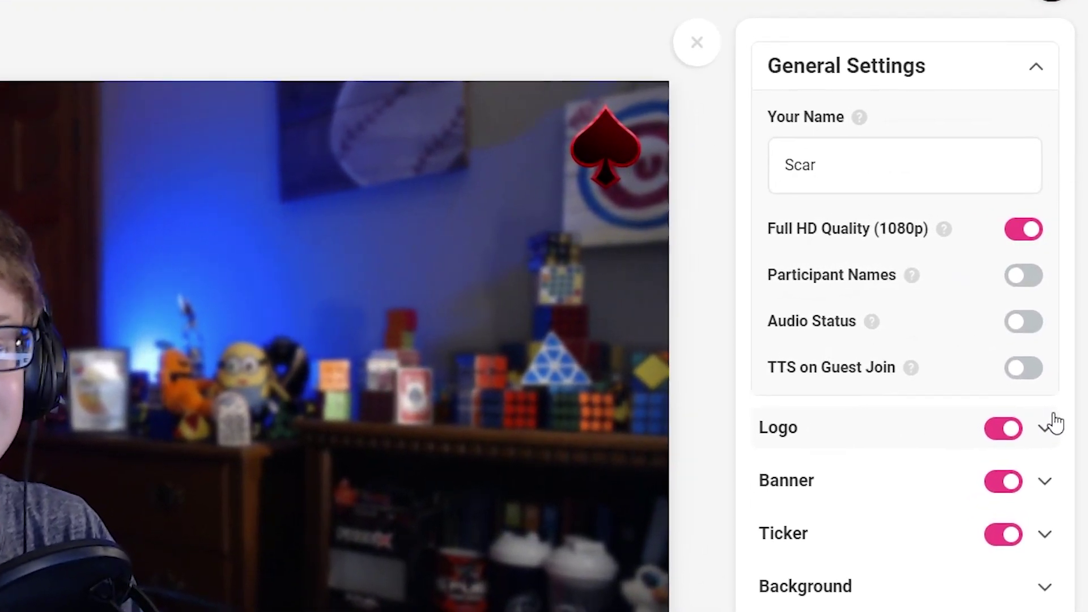
click(1062, 344)
click(953, 66)
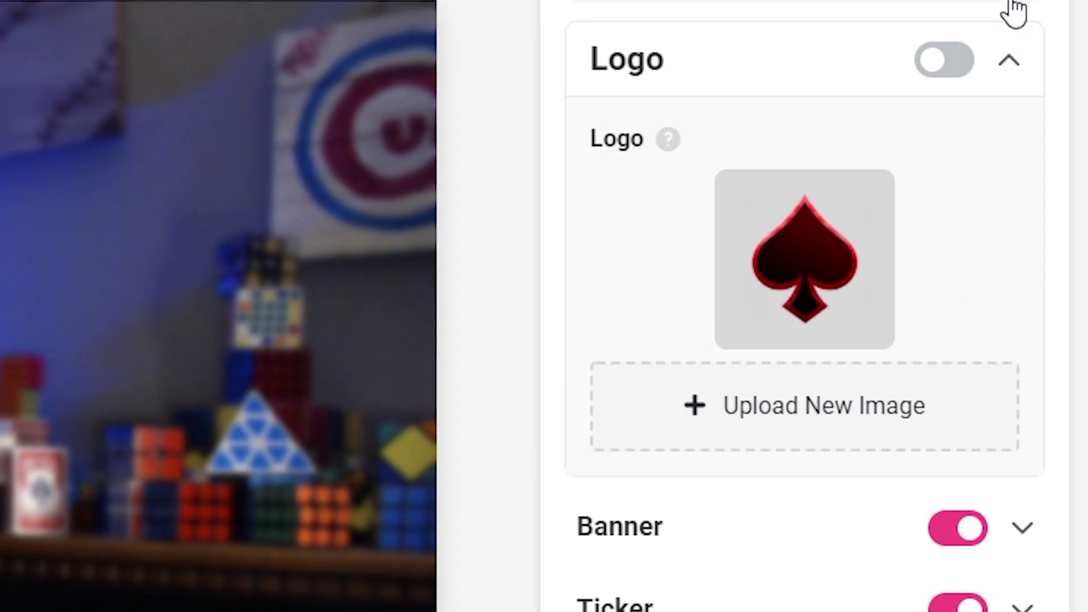
click(954, 70)
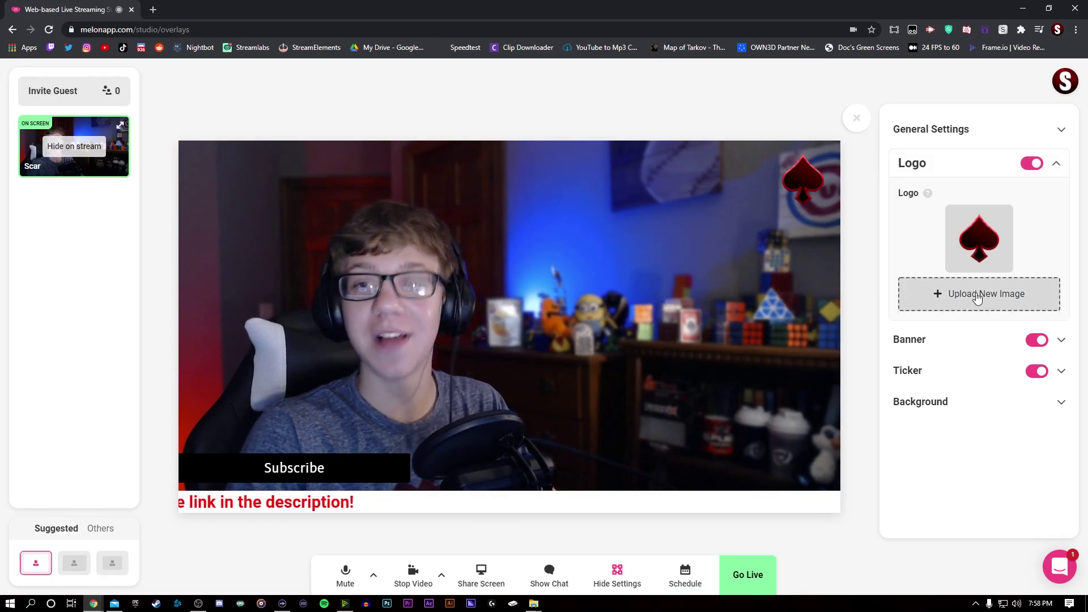
click(977, 298)
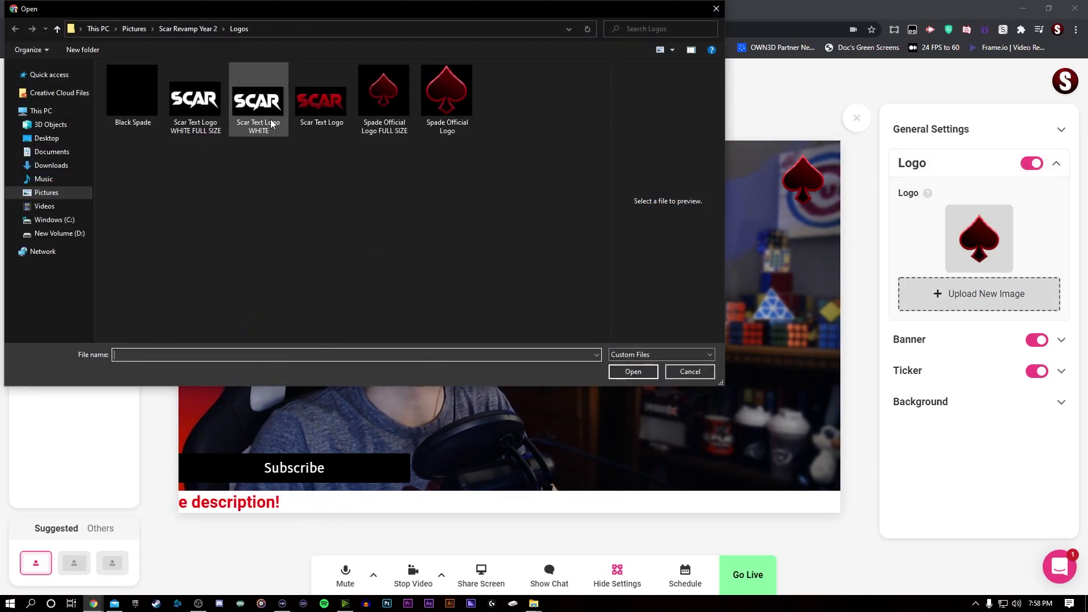
click(721, 9)
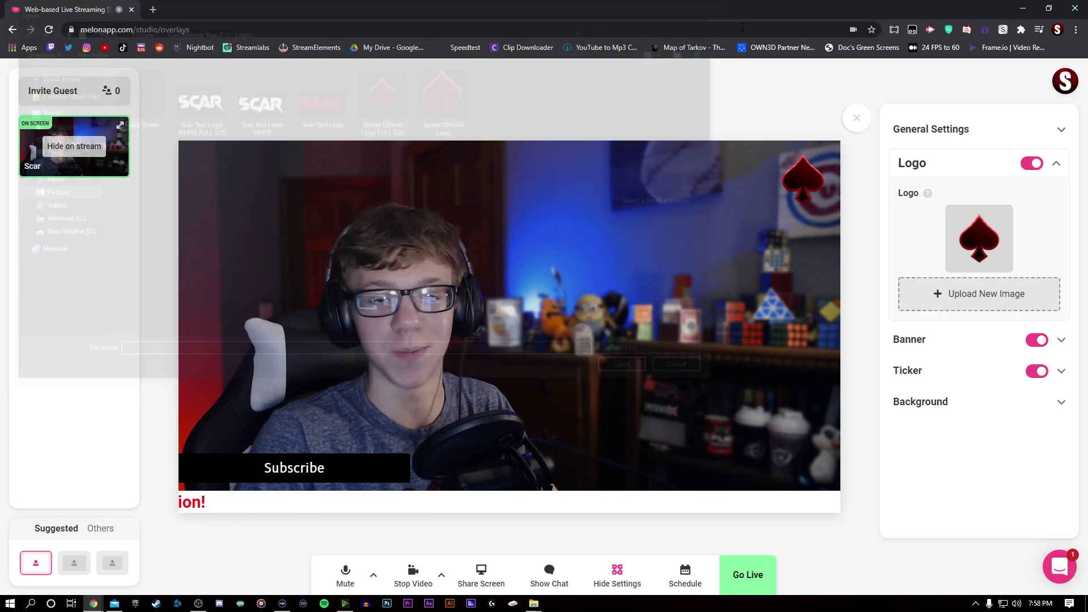
Review the Banner and Ticker overlay settings, collapsing both sections afterwards
click(1062, 340)
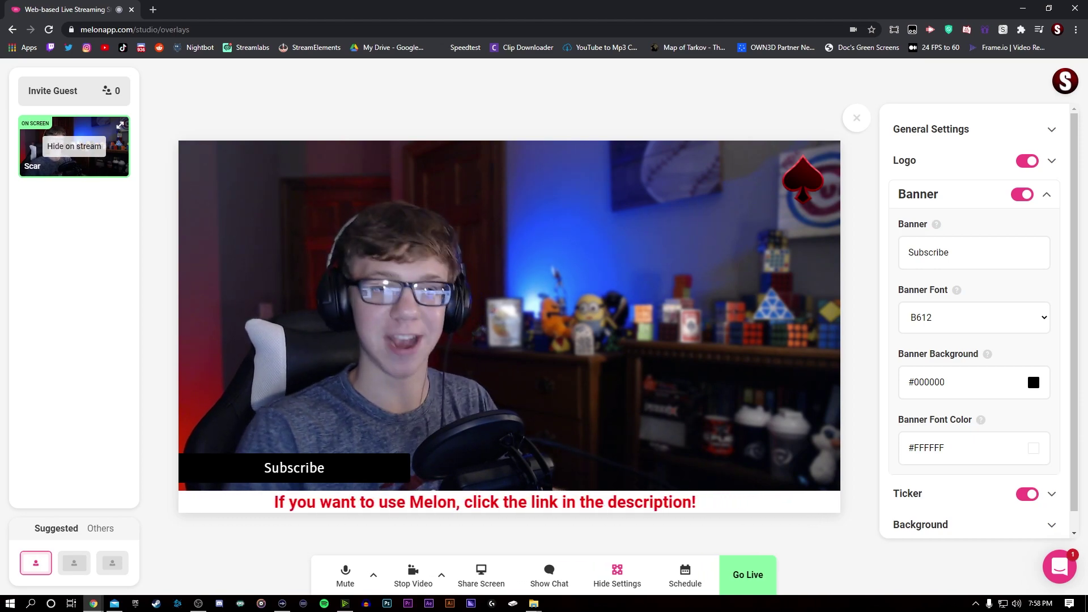
click(1047, 194)
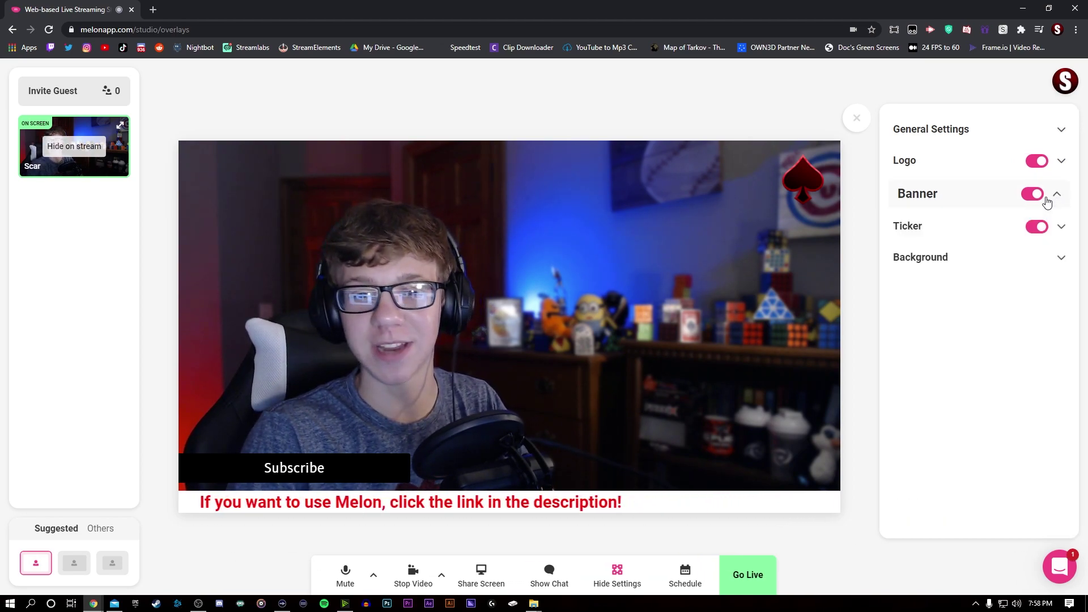
click(1058, 222)
scroll(964, 360, down, 1)
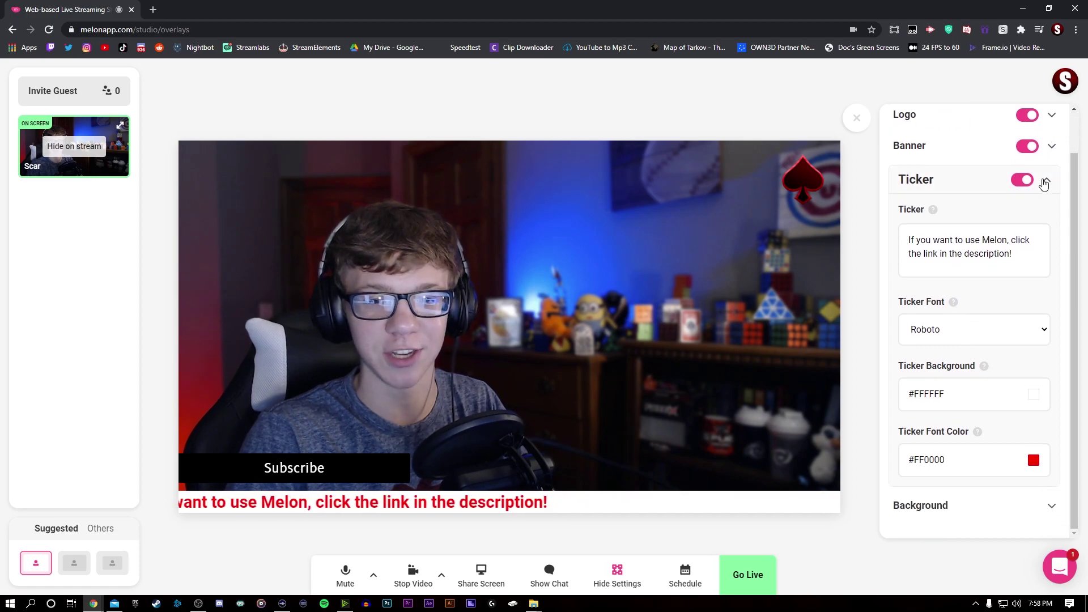
click(1046, 180)
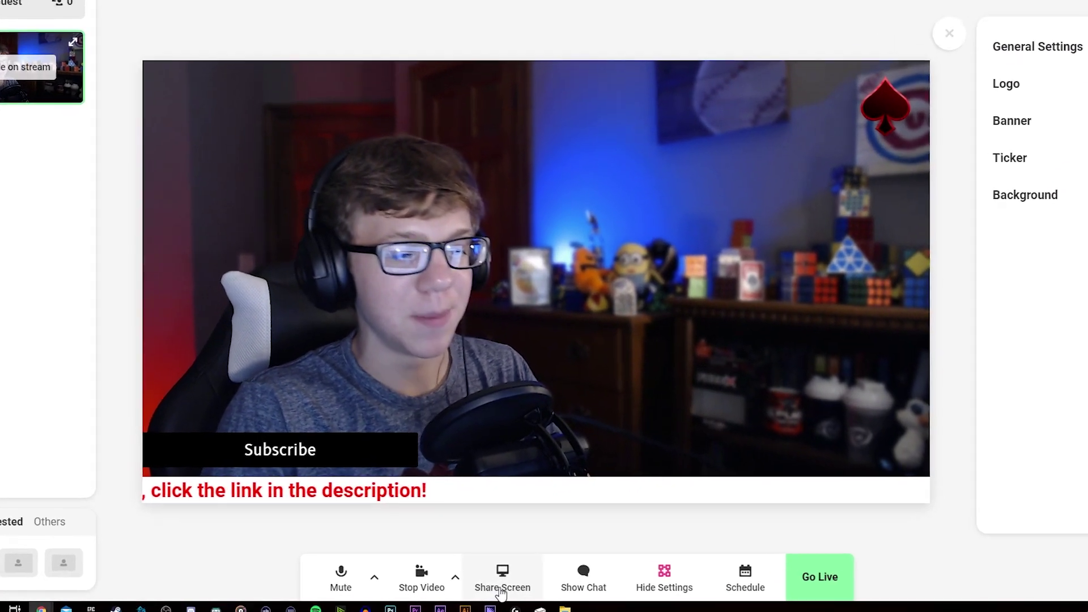
Share Screen 1 and place it on the stream beside the webcam
click(501, 589)
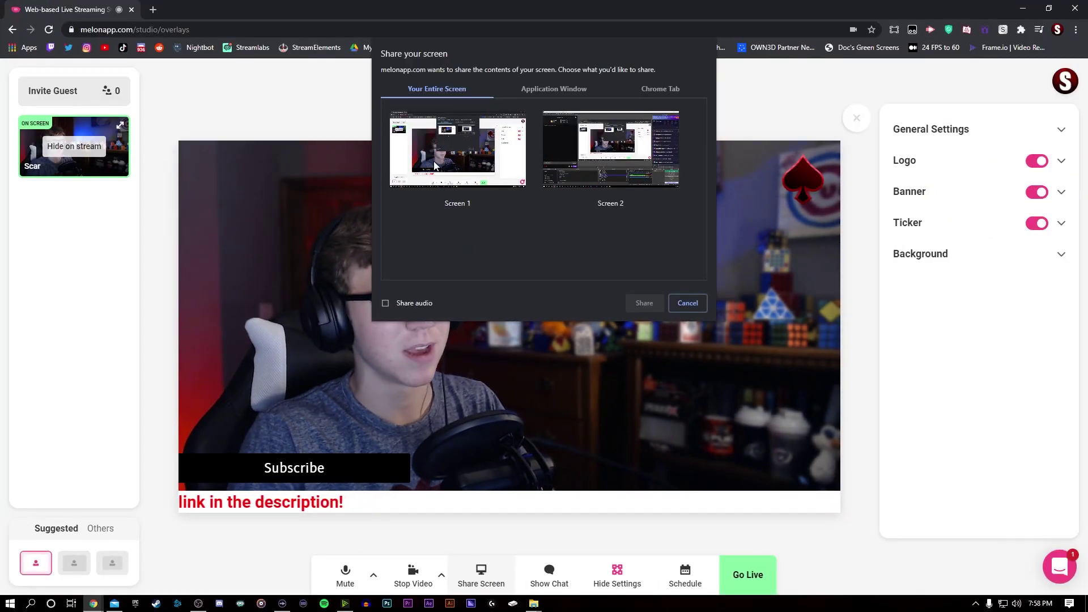
click(434, 161)
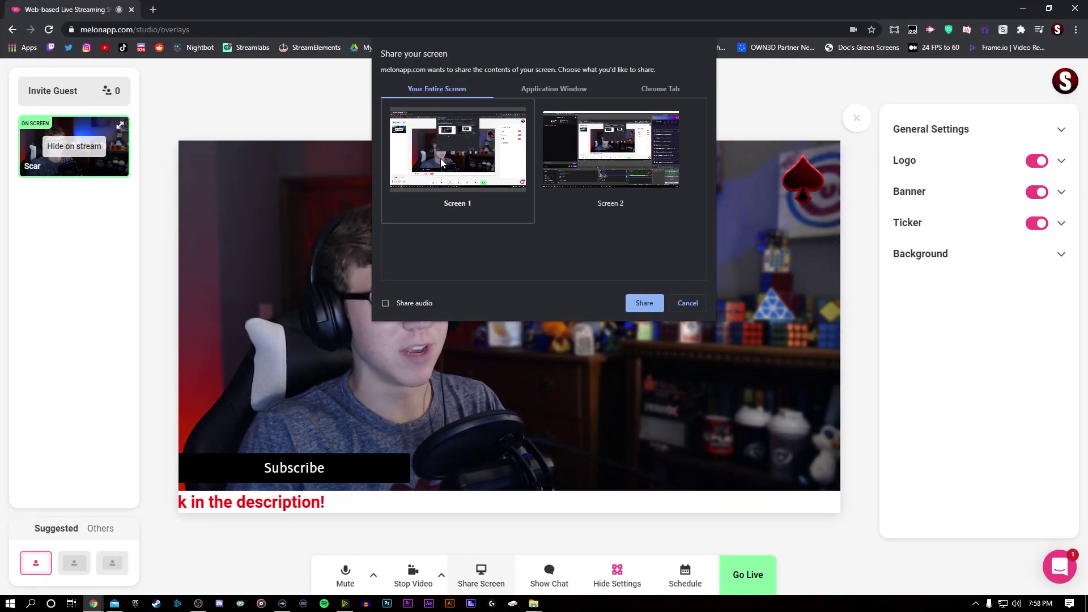
click(644, 303)
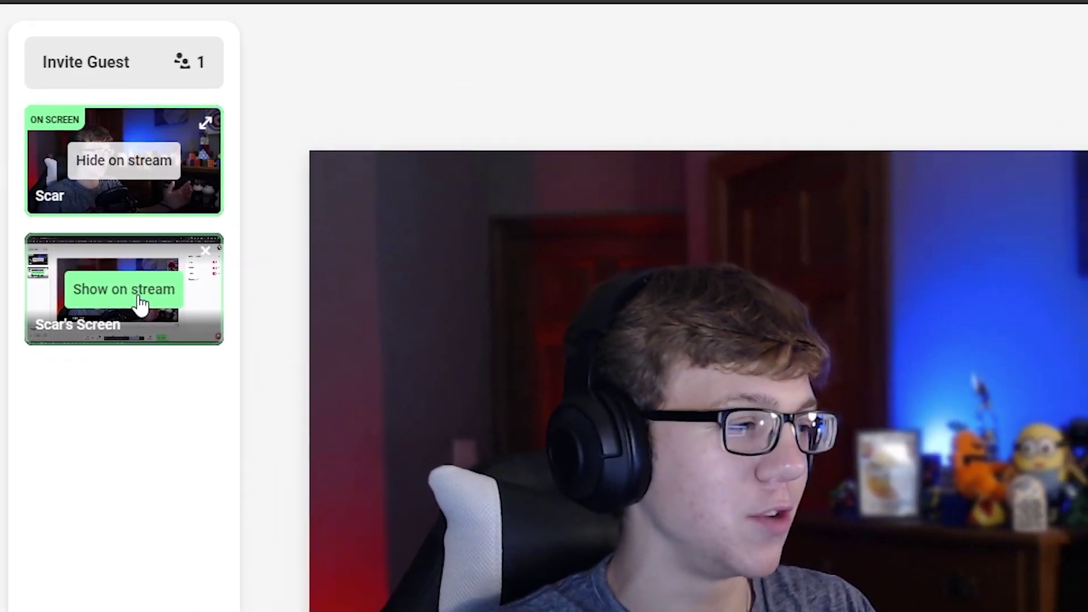
click(140, 303)
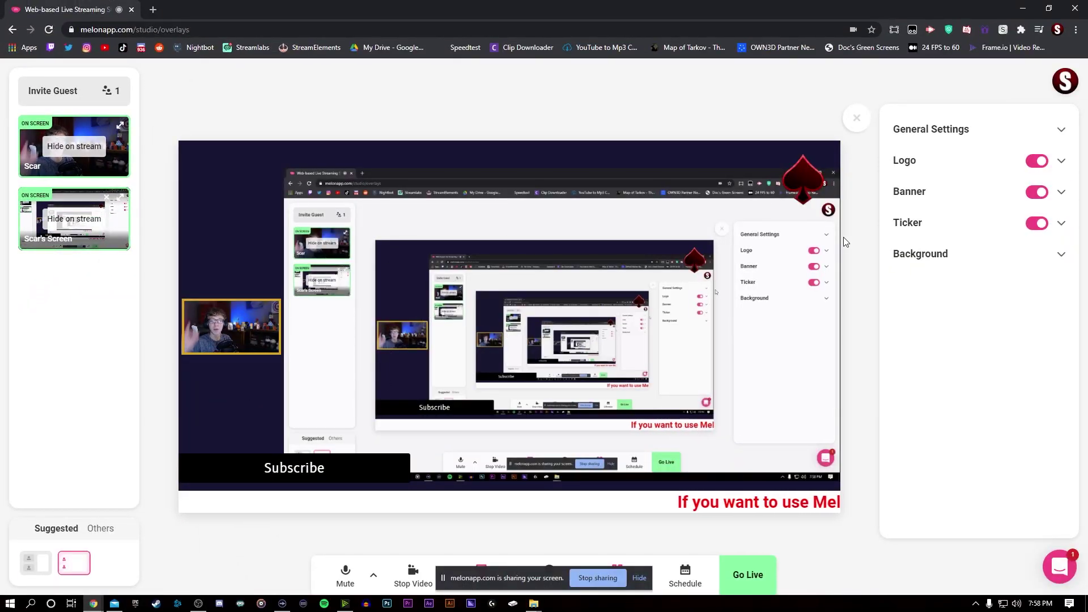
Cancel a custom background upload and apply the dark red brick background instead
click(1057, 254)
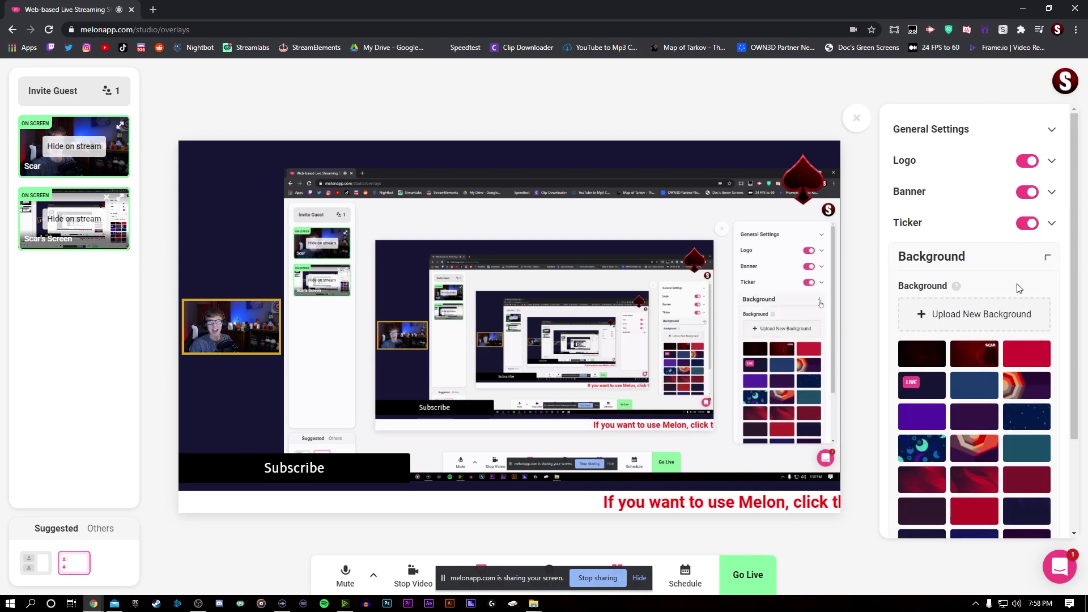
click(971, 322)
click(716, 9)
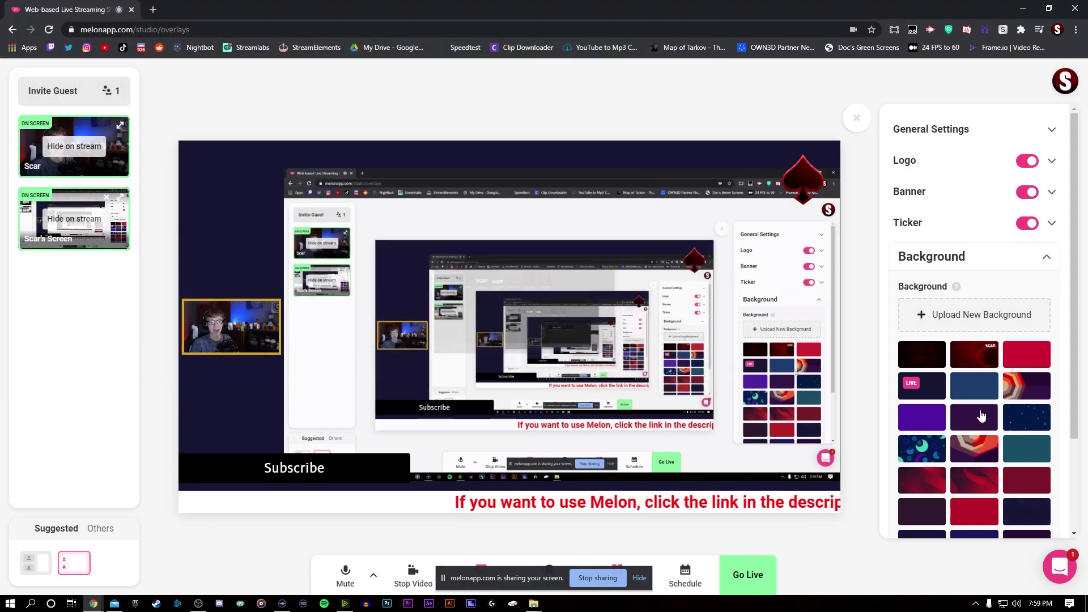
click(925, 354)
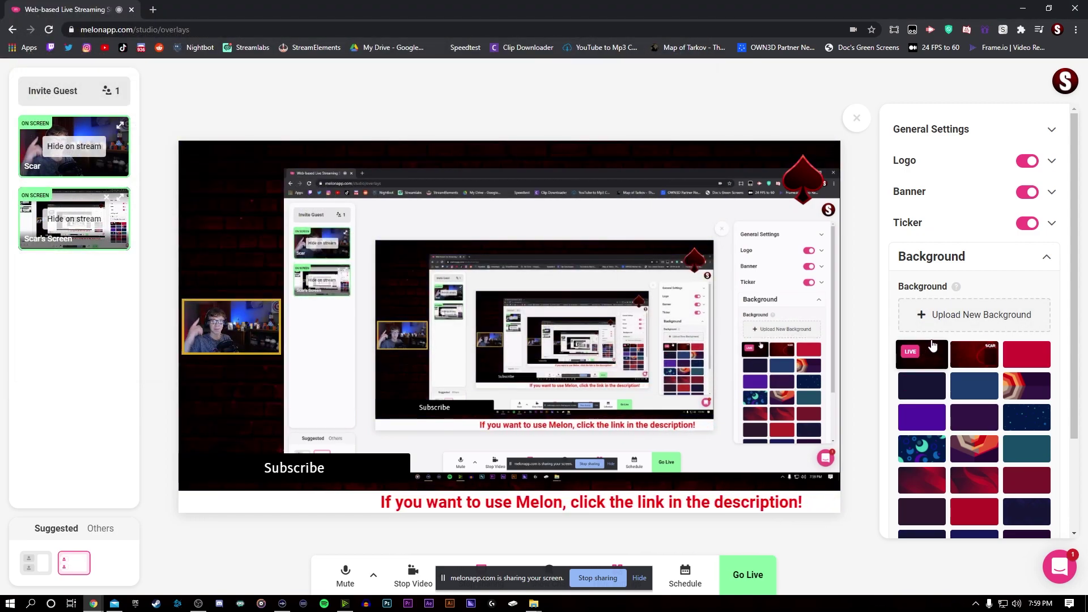
click(37, 566)
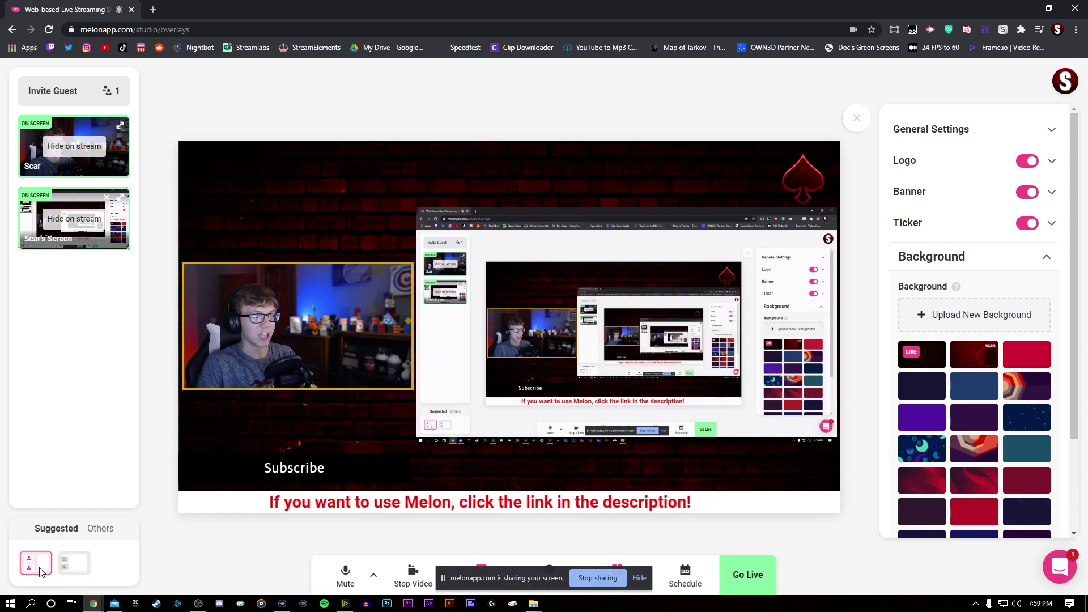
click(77, 567)
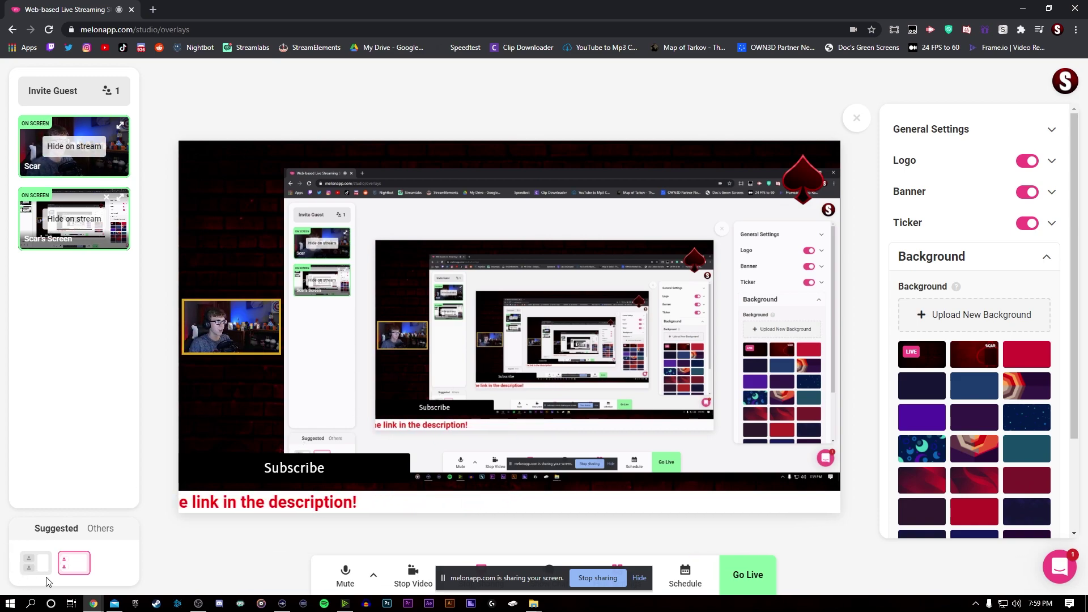
click(31, 565)
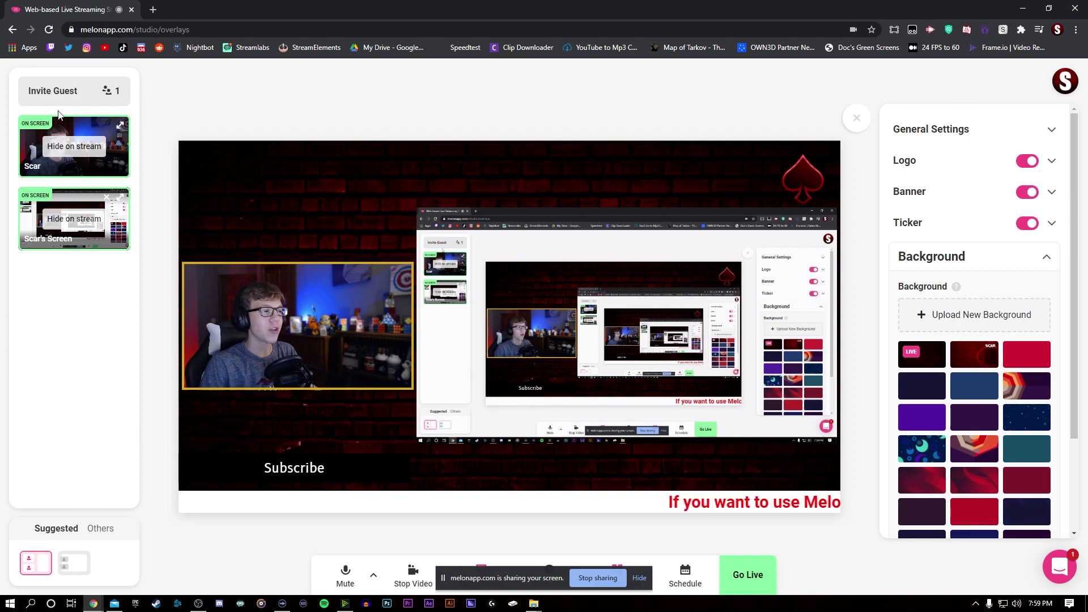
click(74, 146)
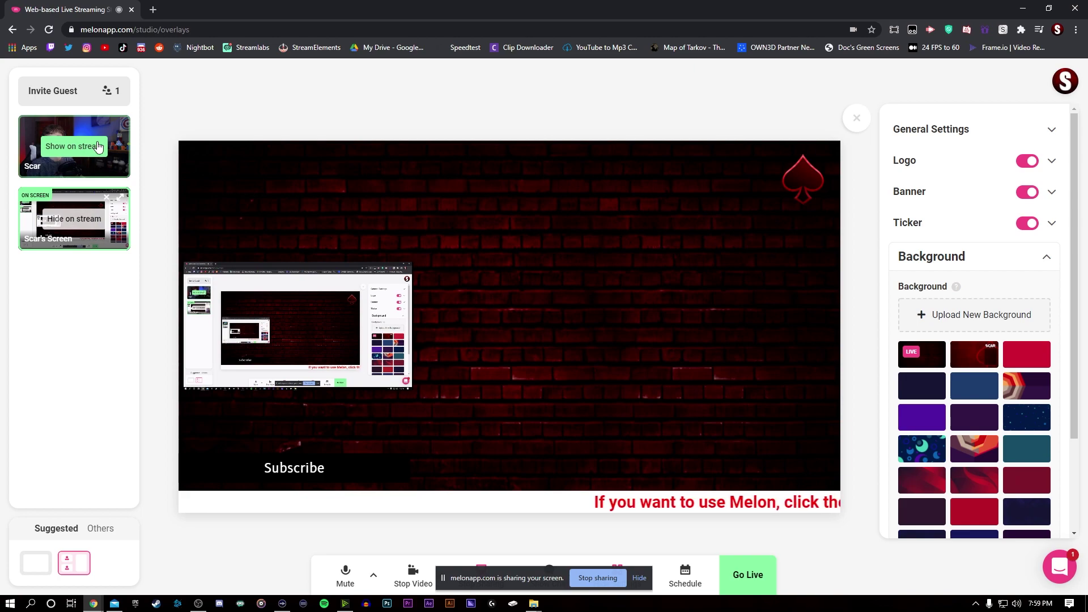
click(36, 569)
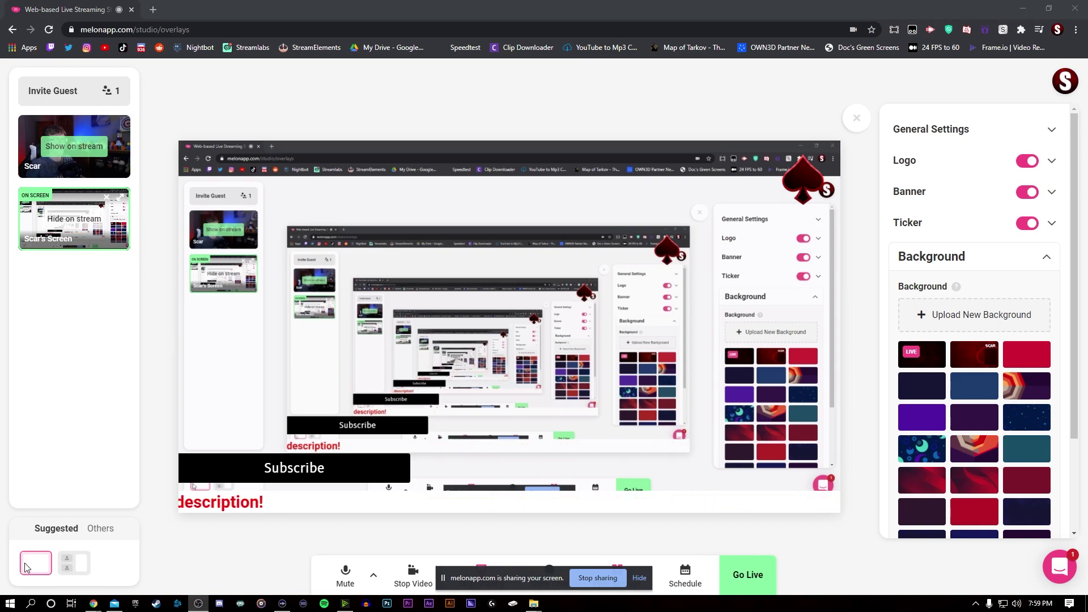
click(74, 146)
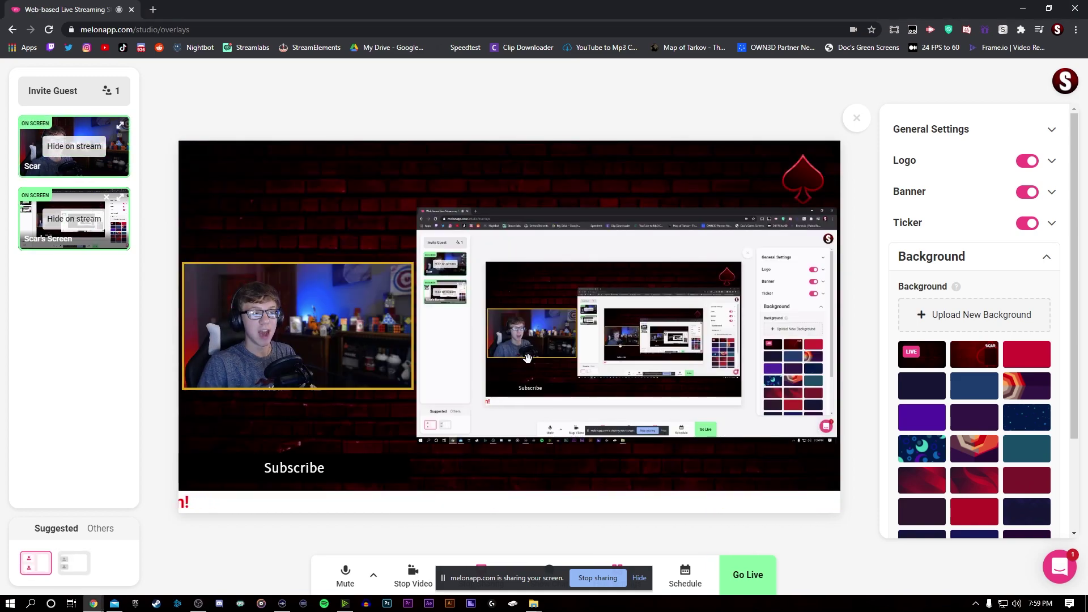
click(342, 294)
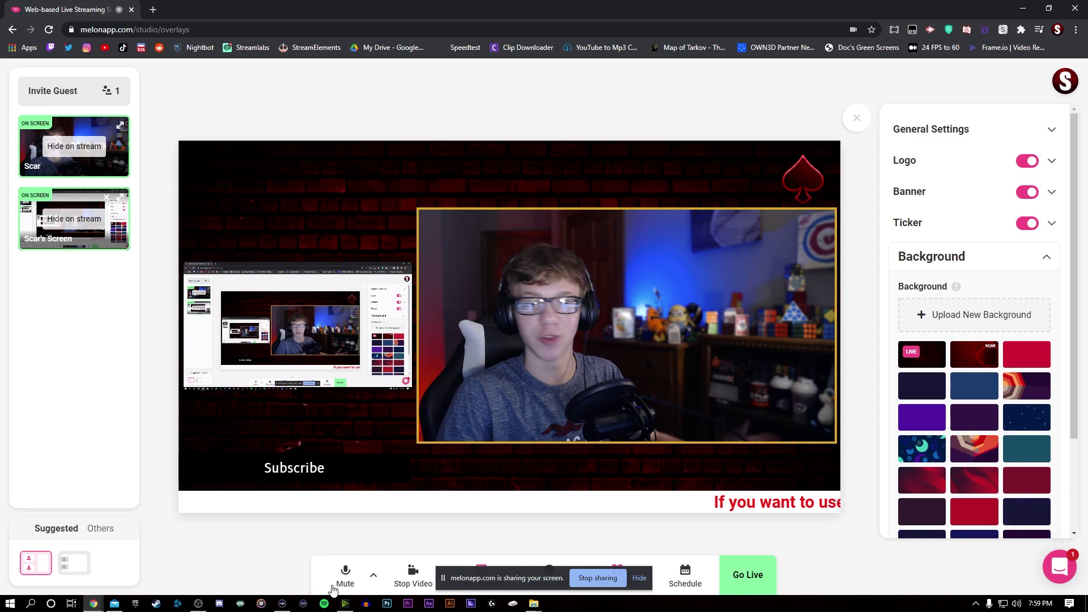
click(73, 563)
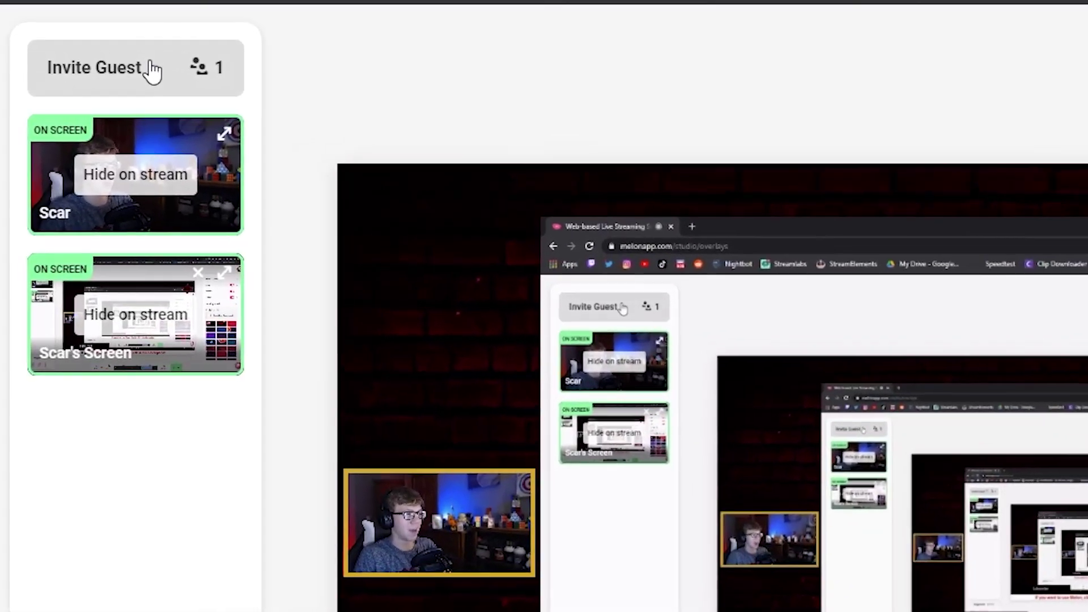
Copy the guest invite link and open it in a new tab to join as guest
click(152, 69)
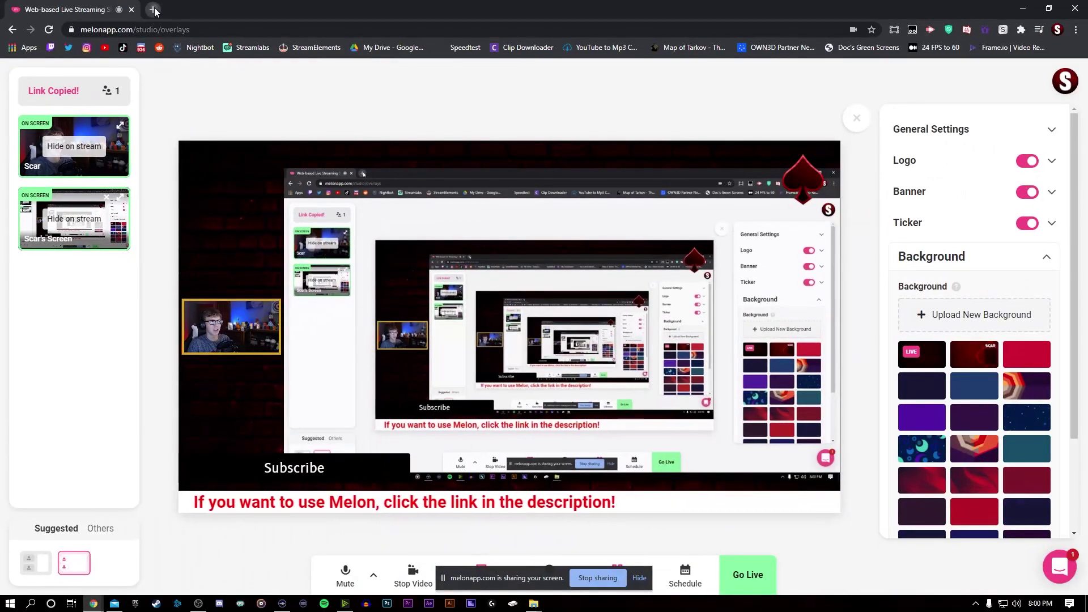
click(154, 8)
key(ctrl+v)
key(Return)
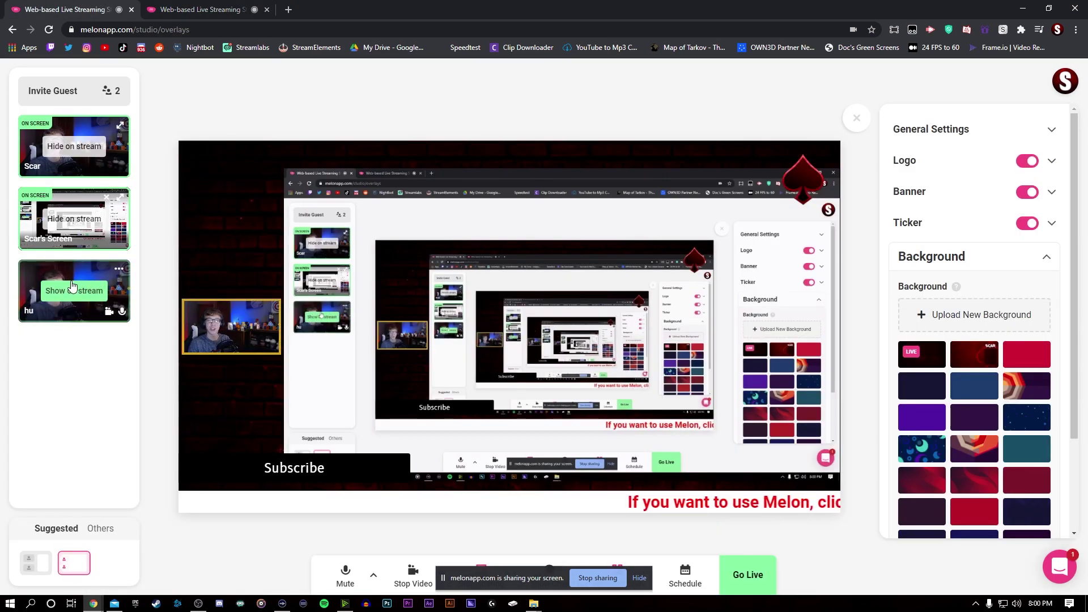
Put the guest on stream, use the large-webcam layout, and move the webcam to the bottom-left
click(71, 286)
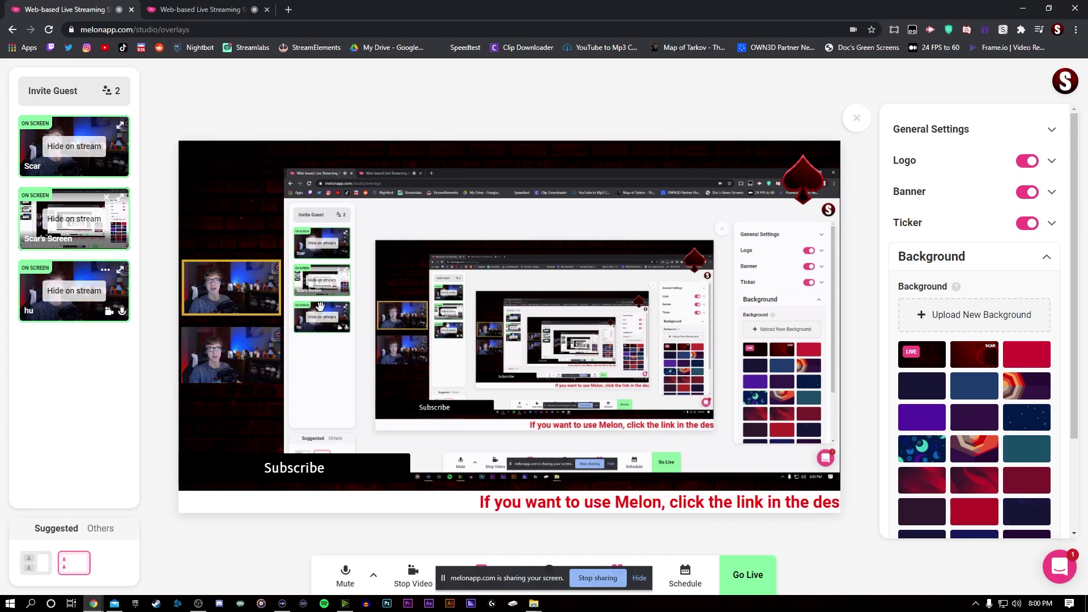
click(38, 567)
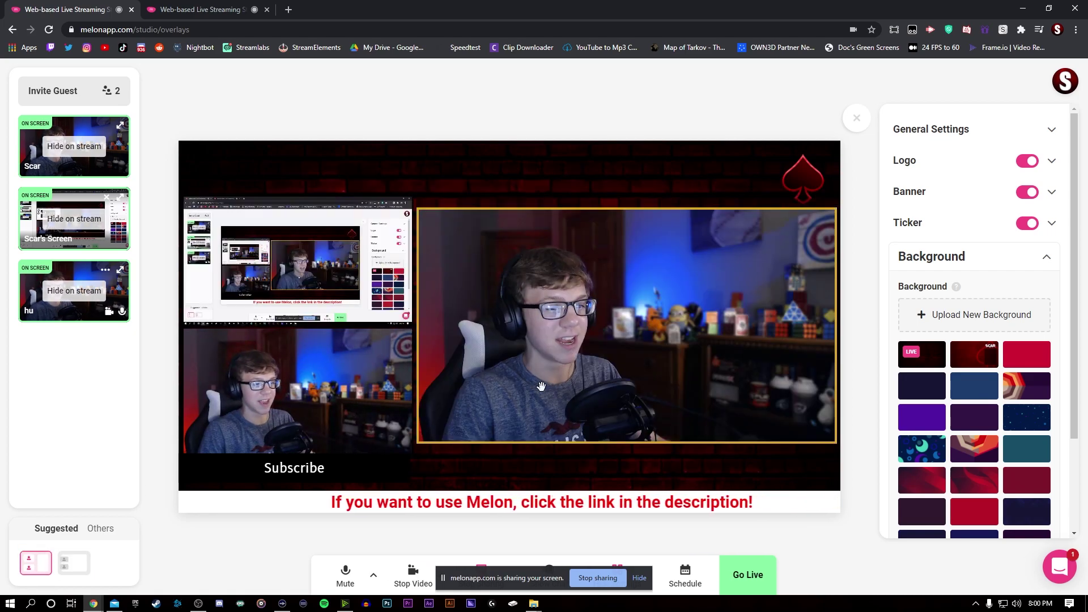
drag(542, 386, 333, 413)
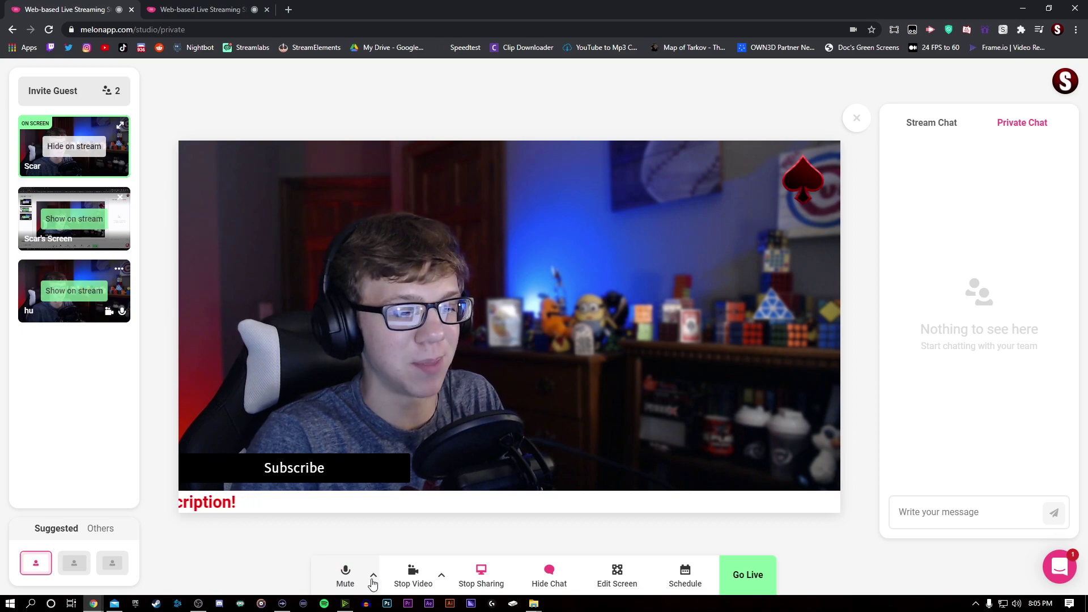
Turn off the webcam video, hide then reshow the chat, and switch to Private Chat
click(412, 575)
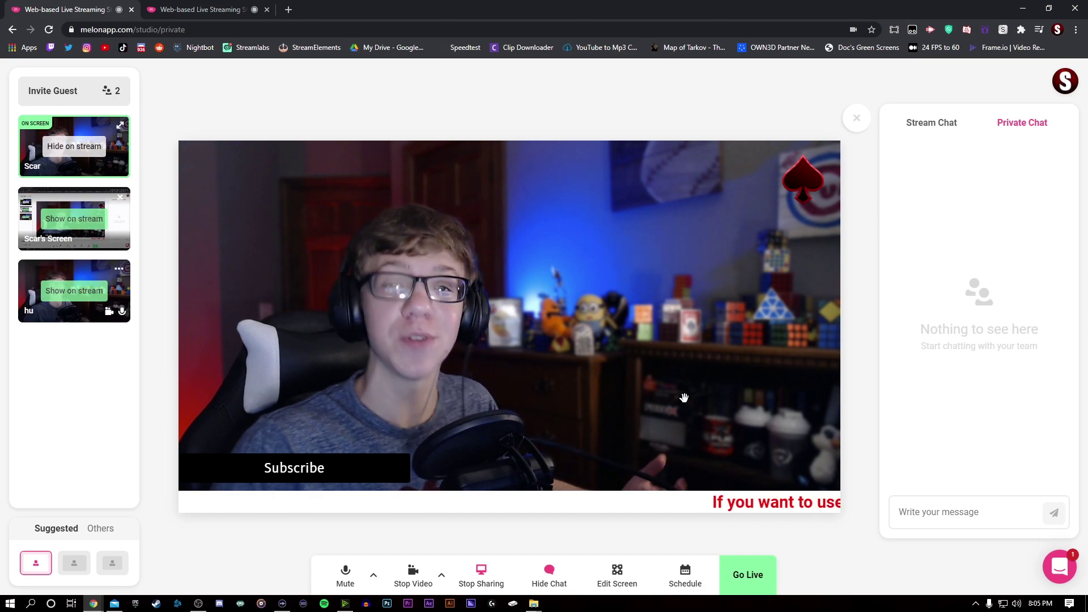
click(549, 574)
click(549, 575)
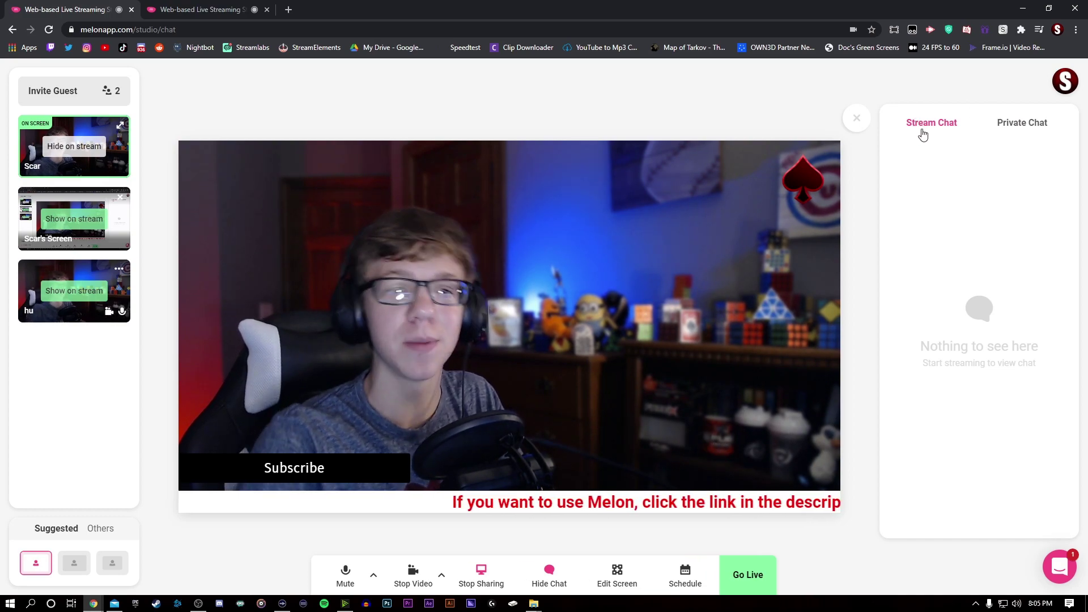
click(1017, 128)
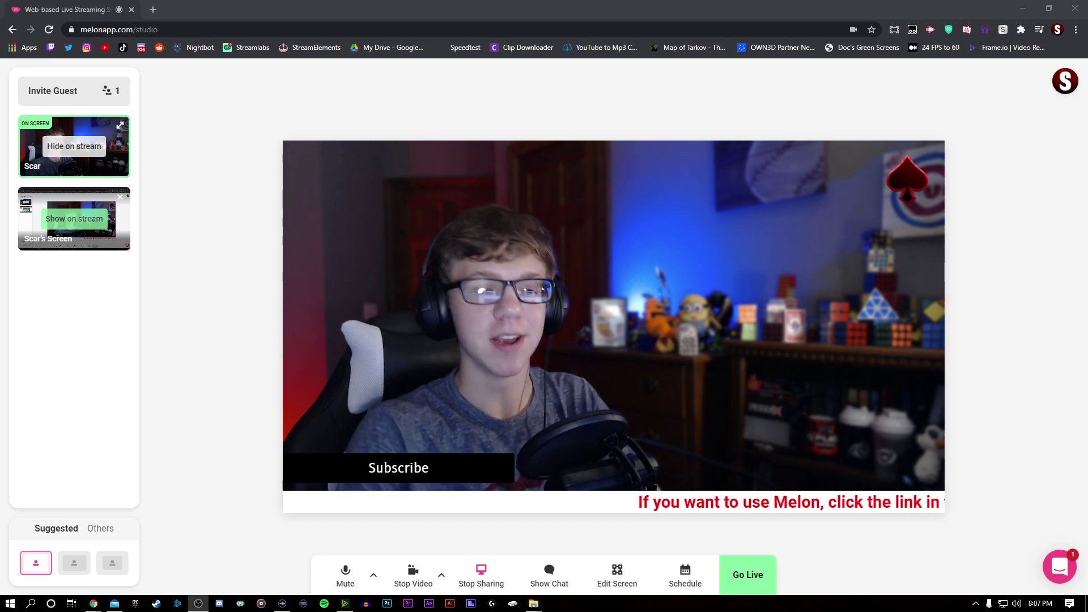
From Scheduled Broadcasts, add a Twitch stream titled Hi for November 19, 2020, 9:07 PM CST
click(696, 569)
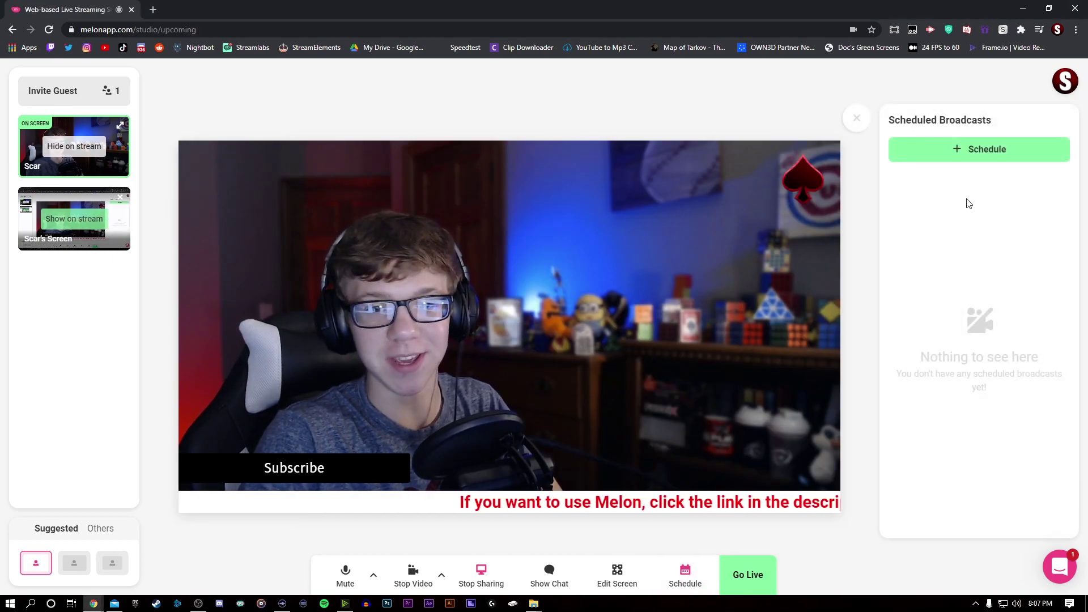
click(970, 152)
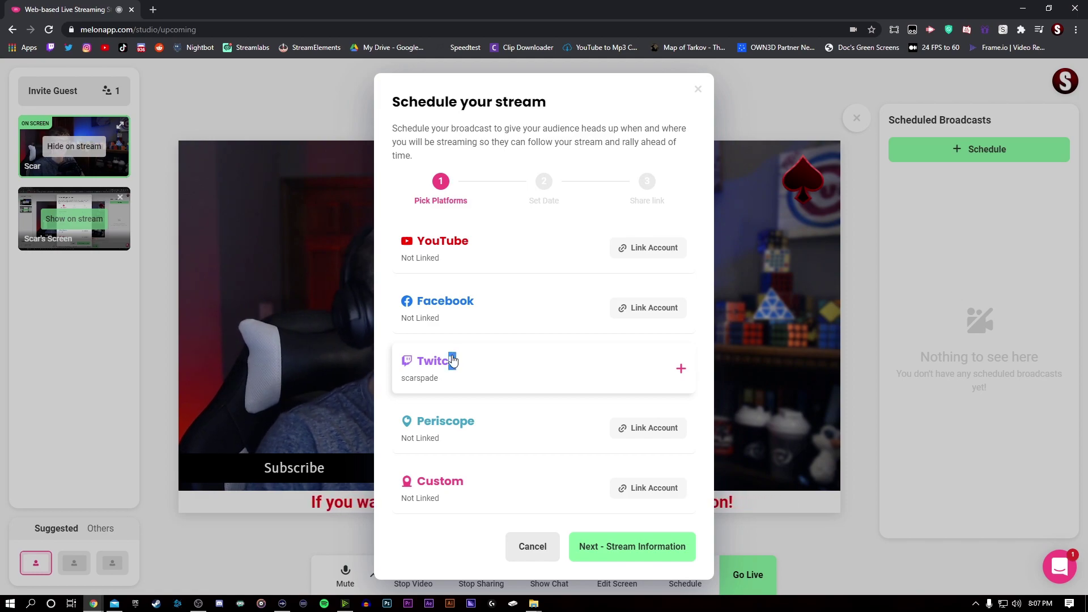
click(453, 360)
click(576, 546)
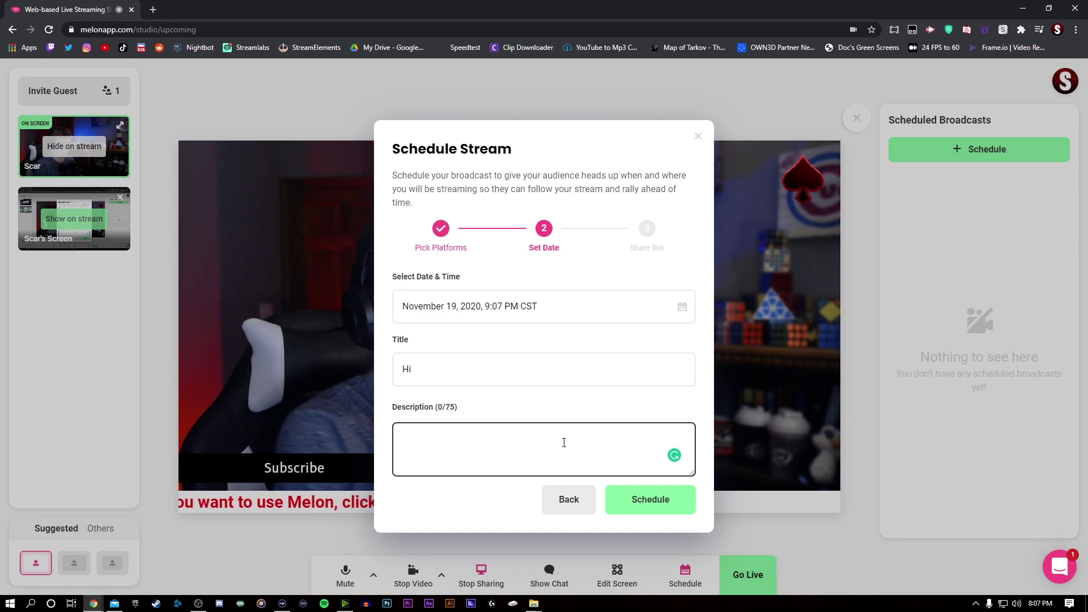
click(647, 500)
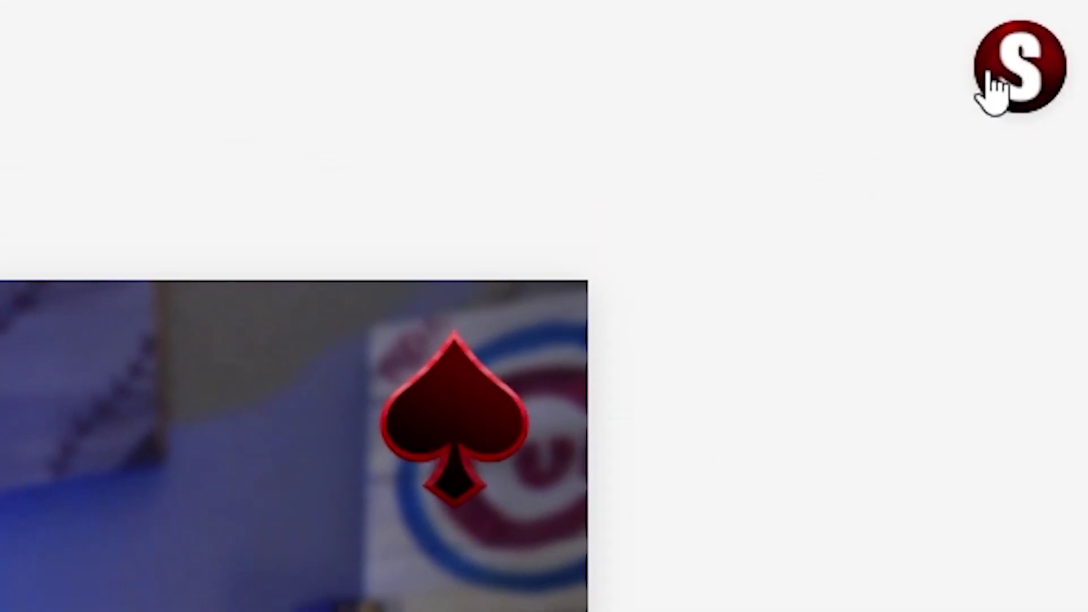
click(1059, 85)
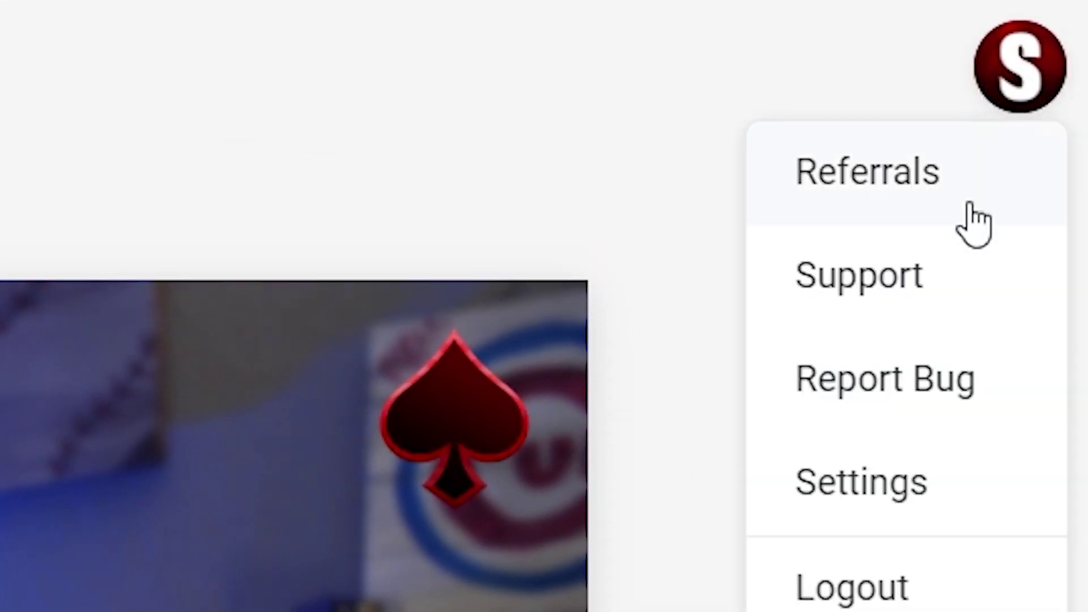
click(902, 498)
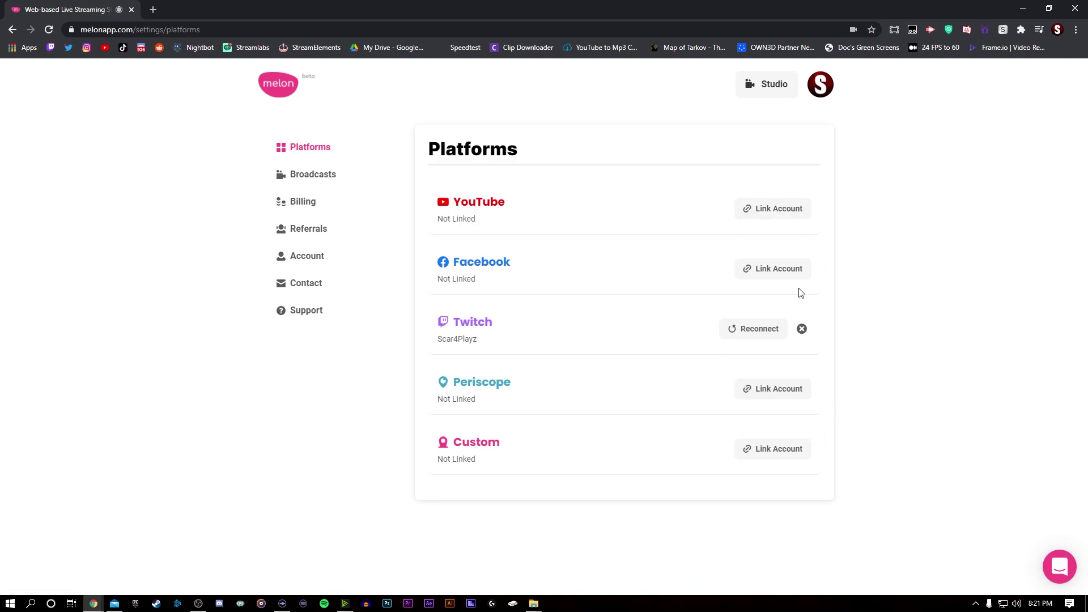
click(771, 98)
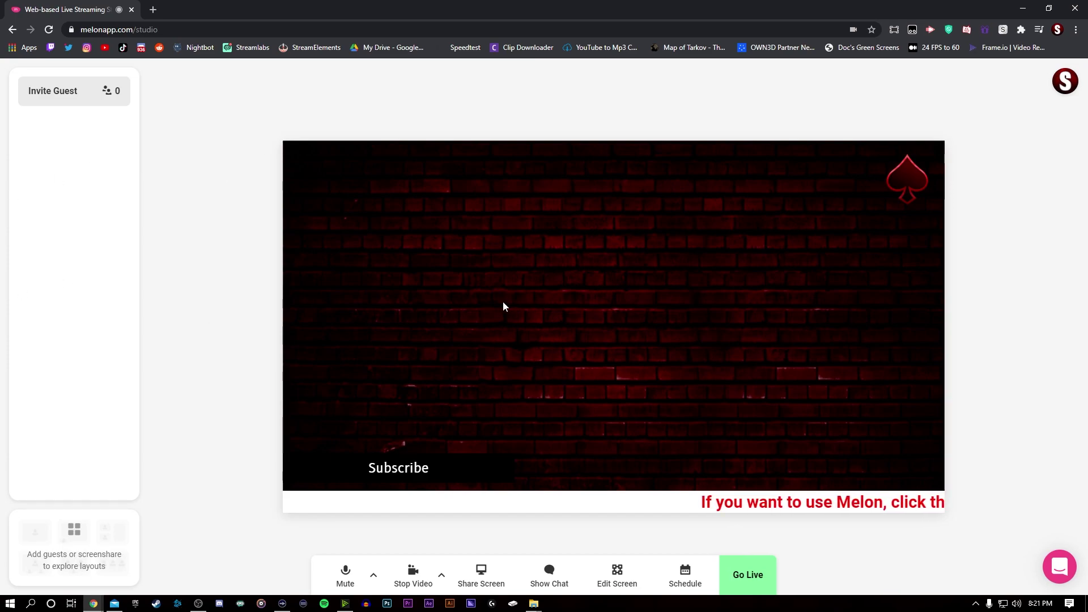
click(765, 581)
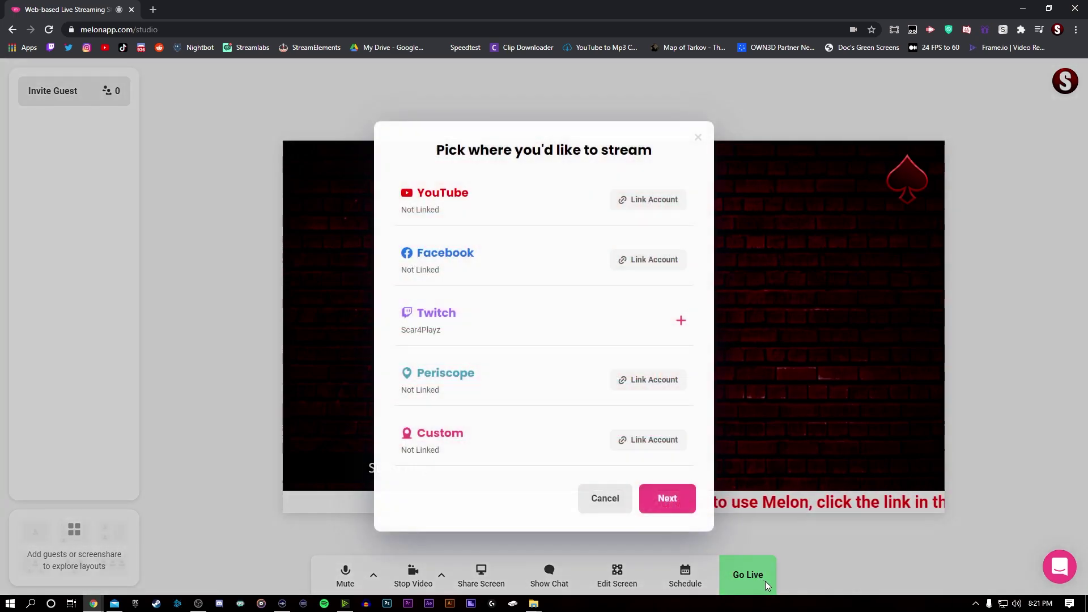
click(530, 320)
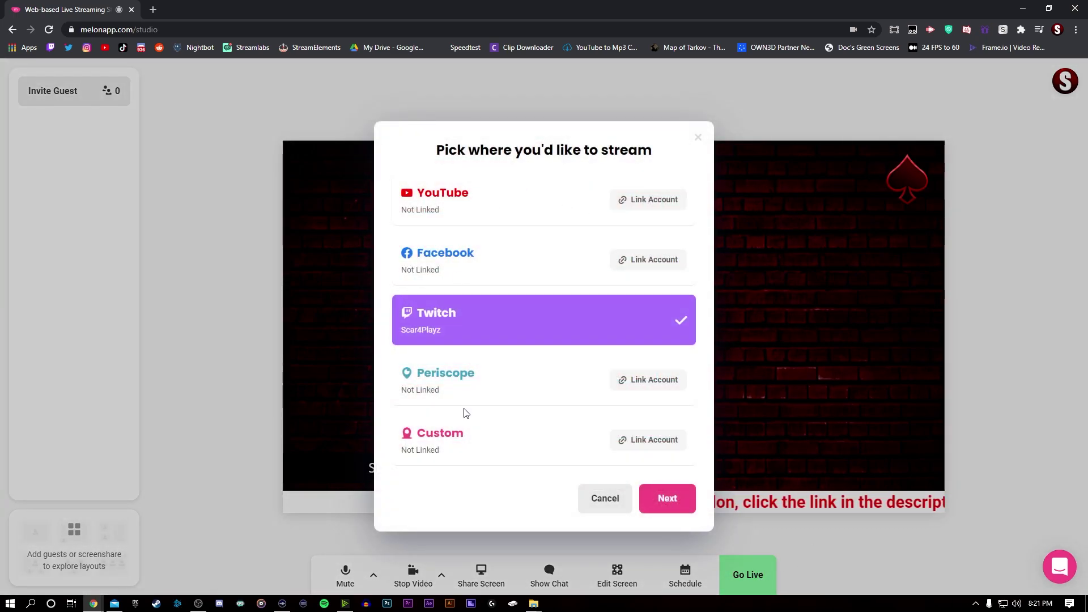
click(675, 503)
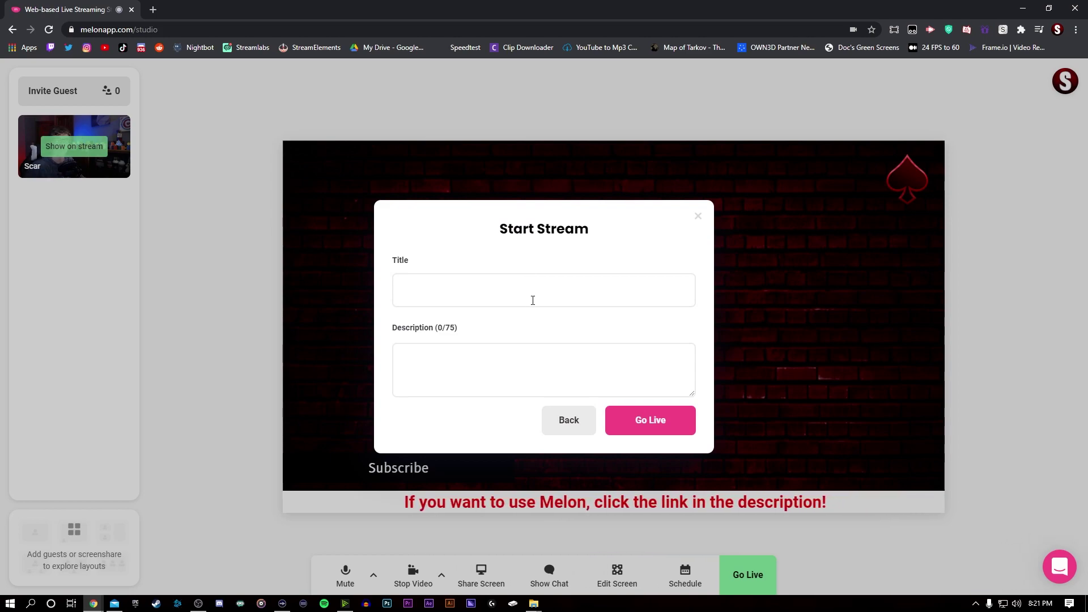
click(698, 217)
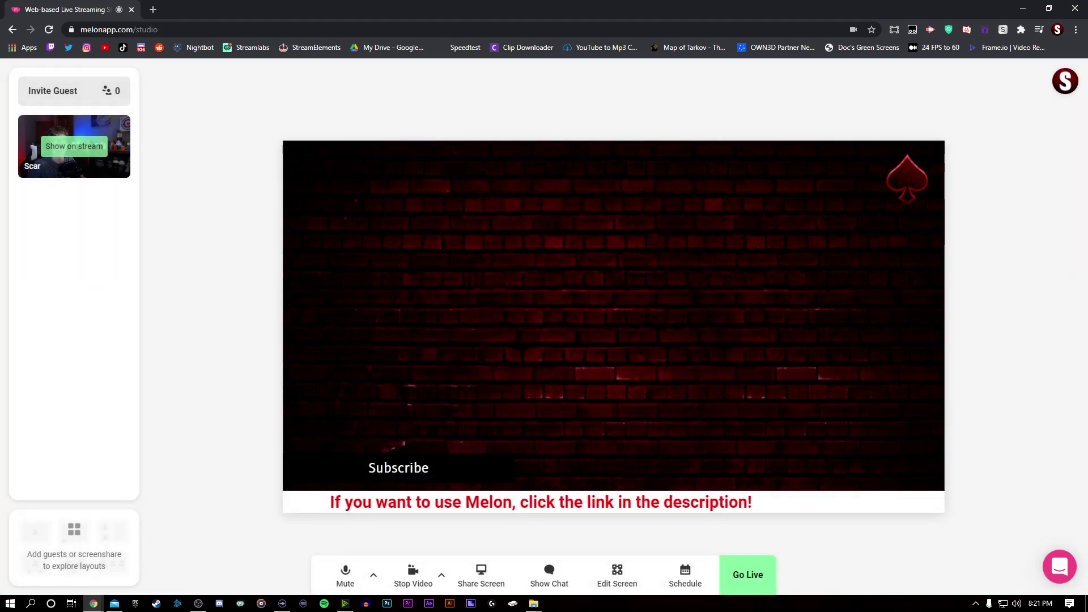